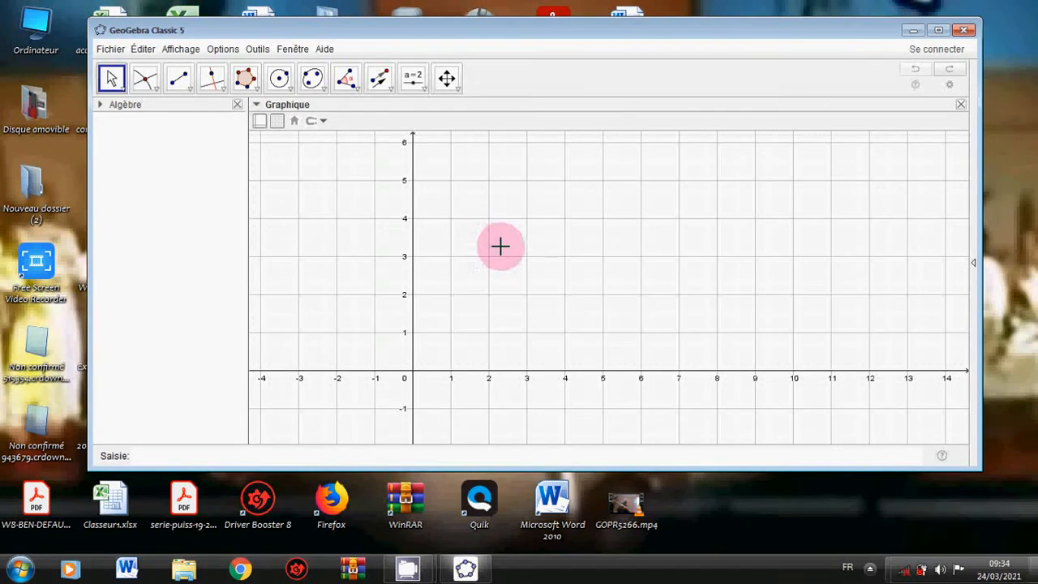
Step: Hide the axes and the grid in the graphics view
{"action": "right_click", "coordinate": [500, 246]}
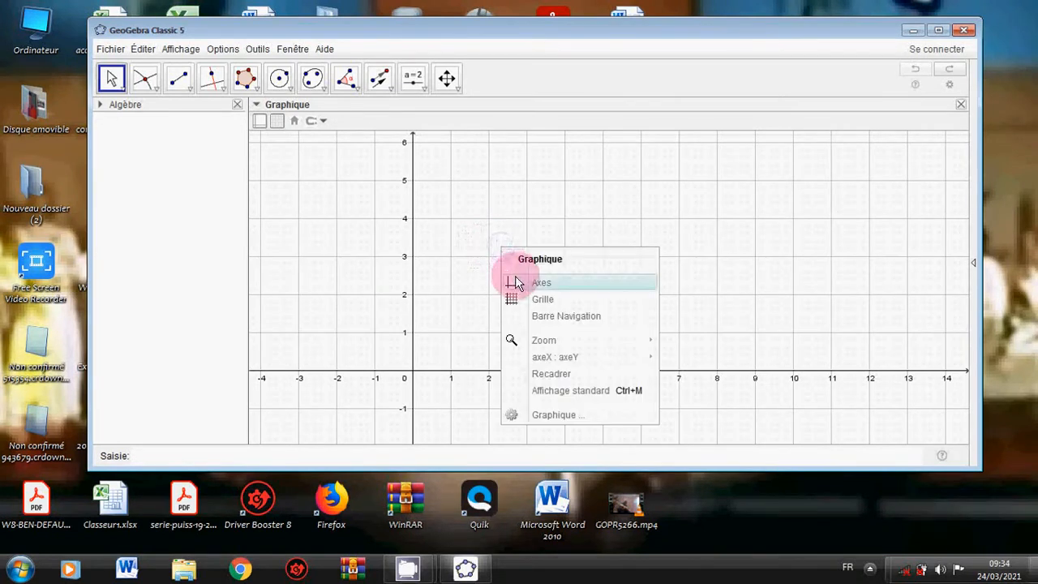
{"action": "left_click", "coordinate": [516, 281]}
{"action": "right_click", "coordinate": [515, 265]}
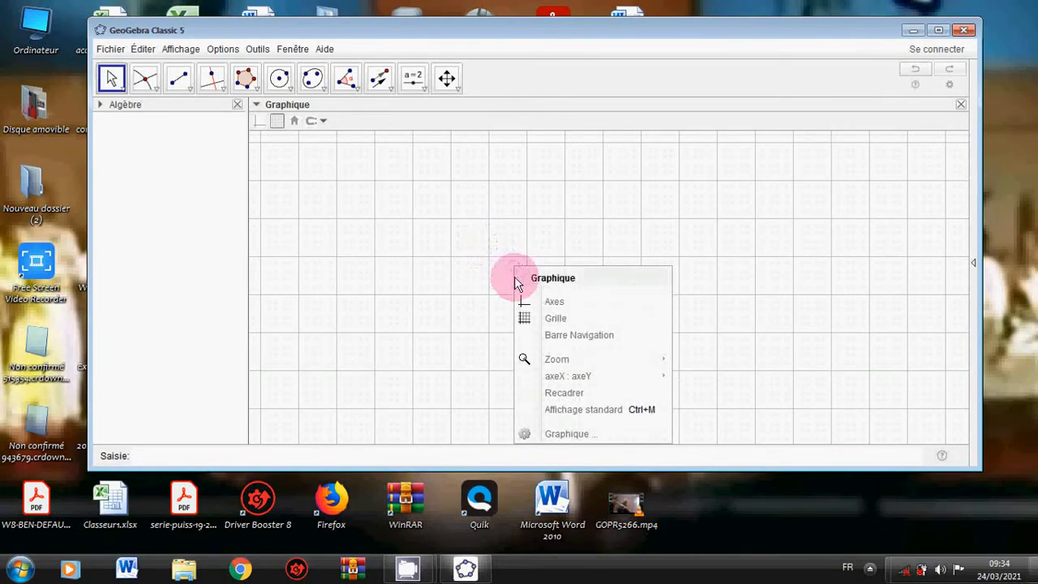
{"action": "left_click", "coordinate": [528, 319]}
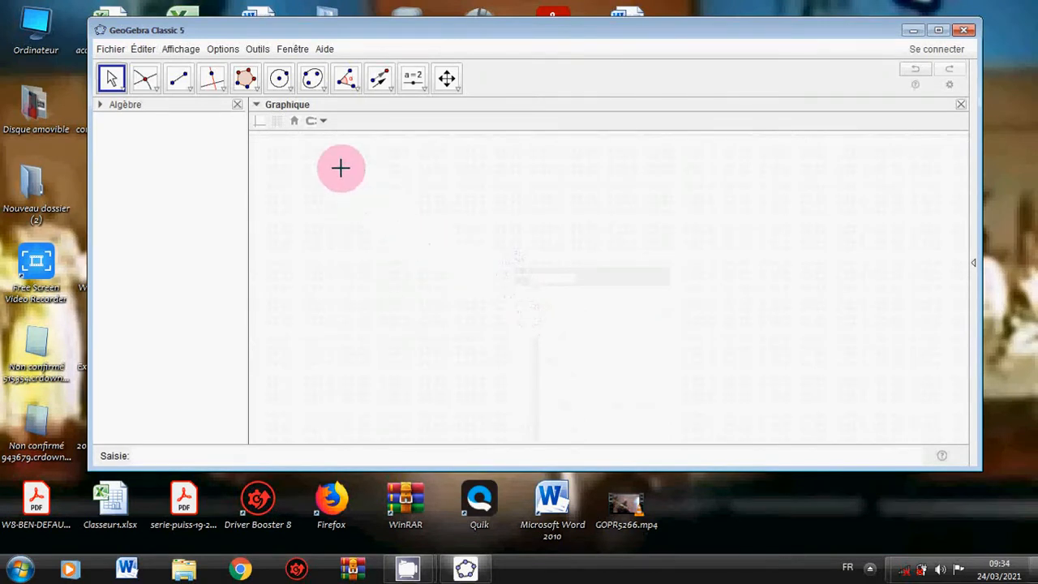
Step: Construct a regular polygon with 4 points on a nearly horizontal base from about (-1.6, -0.5) to (2.3, -0.6)
{"action": "left_click", "coordinate": [254, 89]}
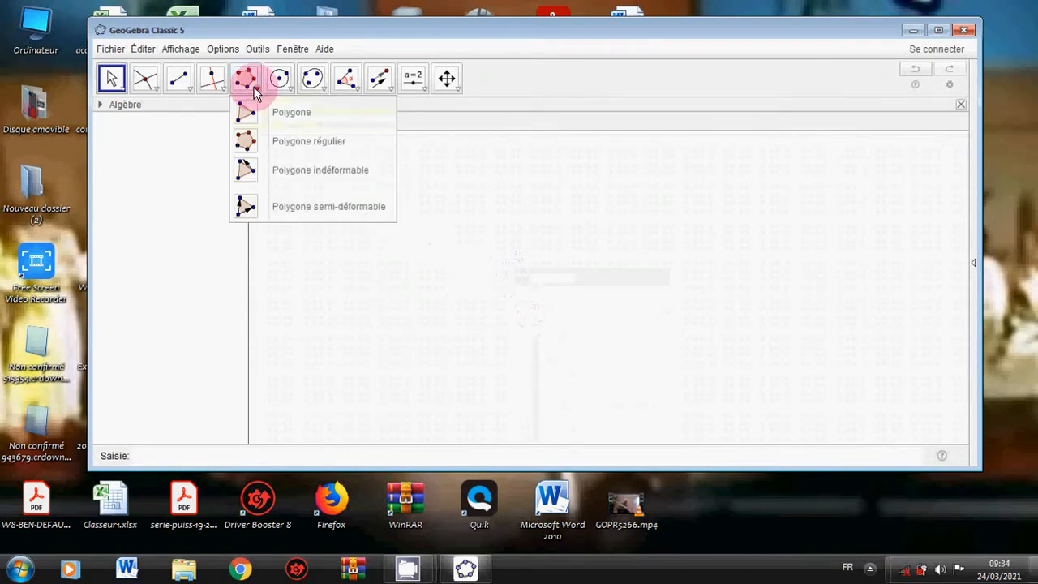
{"action": "left_click", "coordinate": [290, 150]}
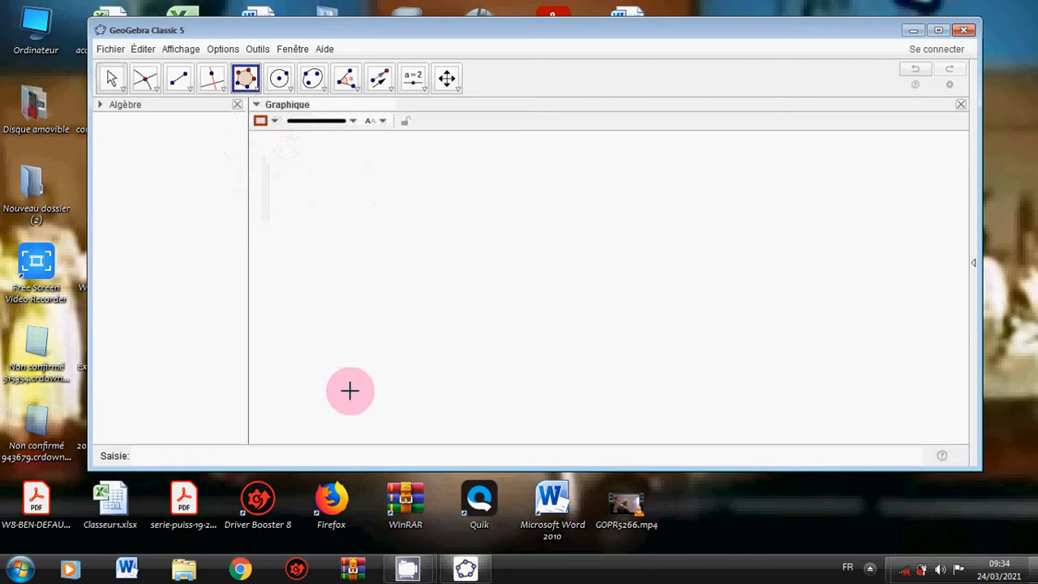
{"action": "left_click", "coordinate": [349, 391]}
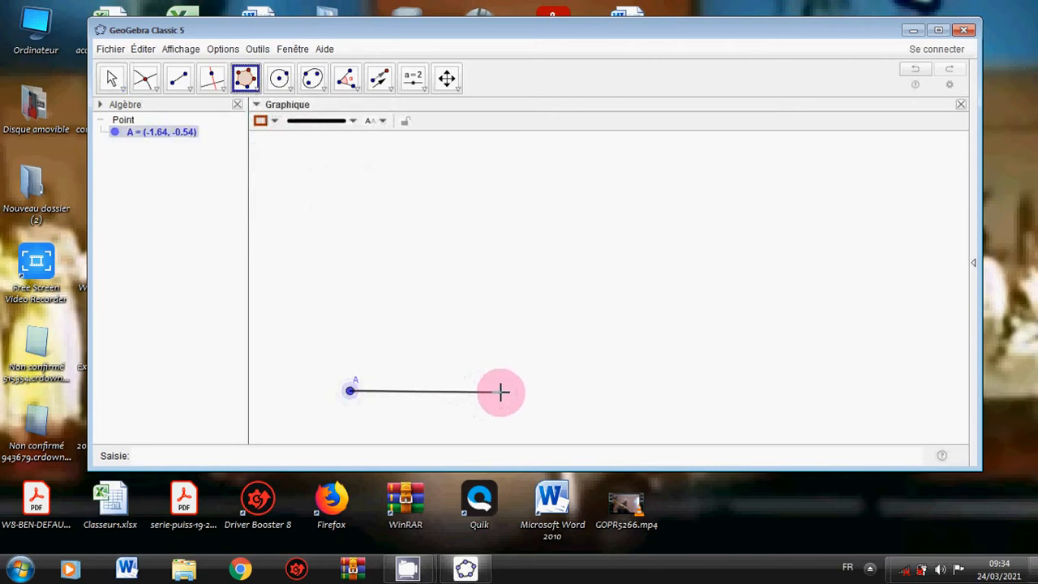
{"action": "left_click", "coordinate": [501, 392]}
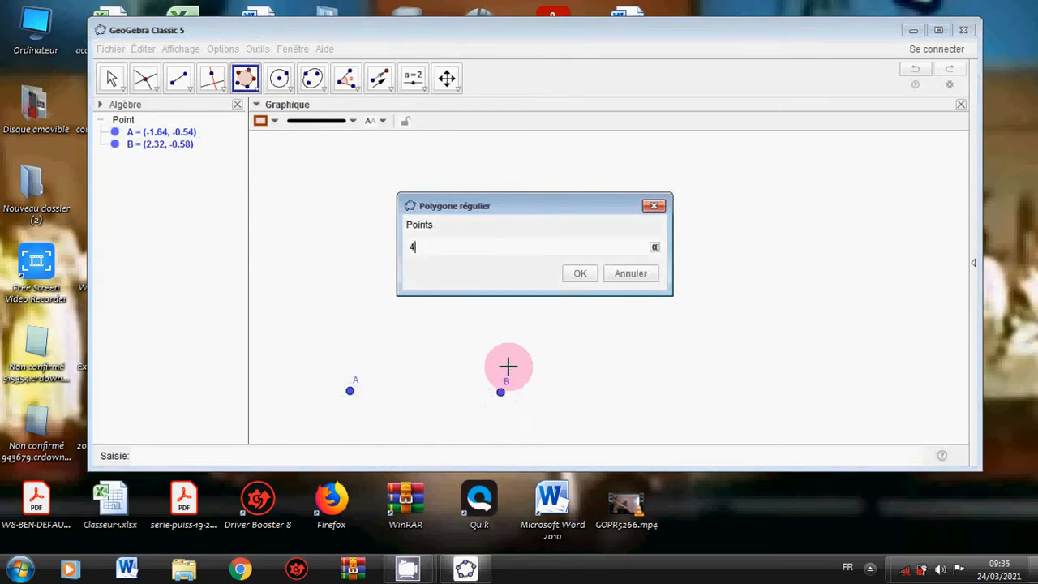
{"action": "left_click", "coordinate": [573, 280]}
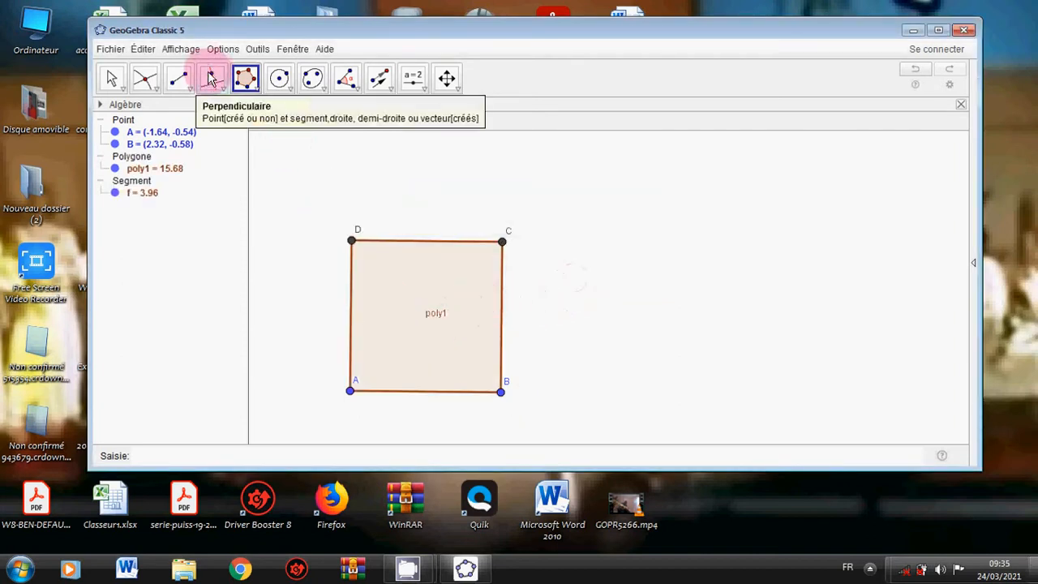
Step: Draw the square's diagonal as a segment from vertex A to vertex C
{"action": "left_click", "coordinate": [192, 91]}
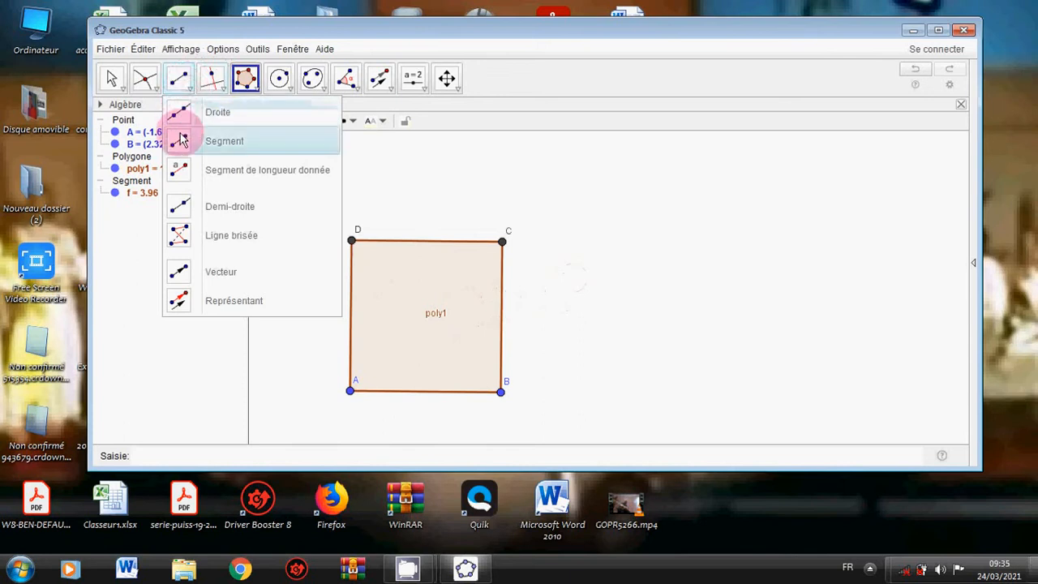
{"action": "left_click", "coordinate": [185, 138]}
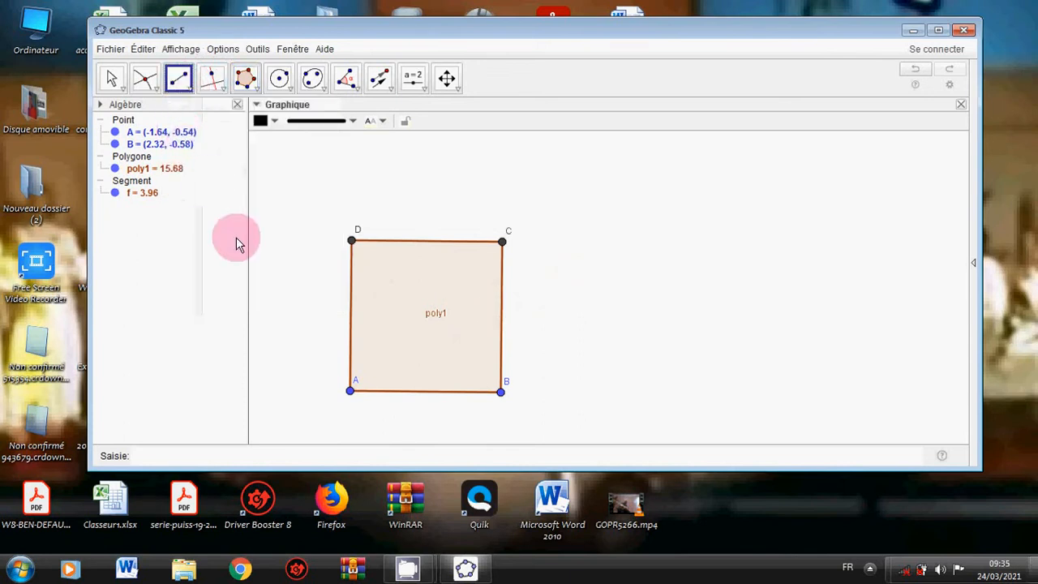
{"action": "left_click", "coordinate": [350, 394]}
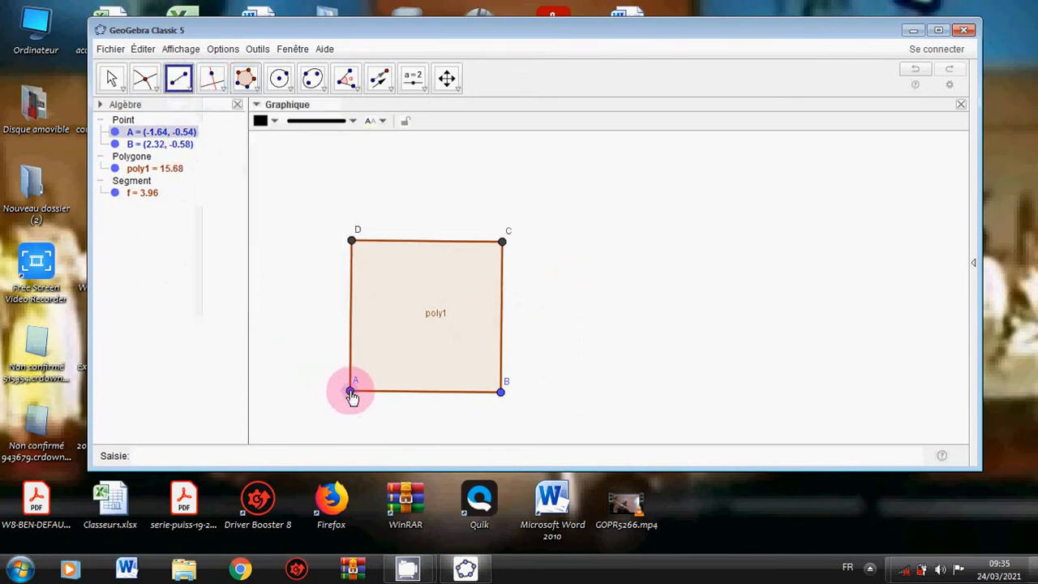
{"action": "left_click", "coordinate": [502, 243]}
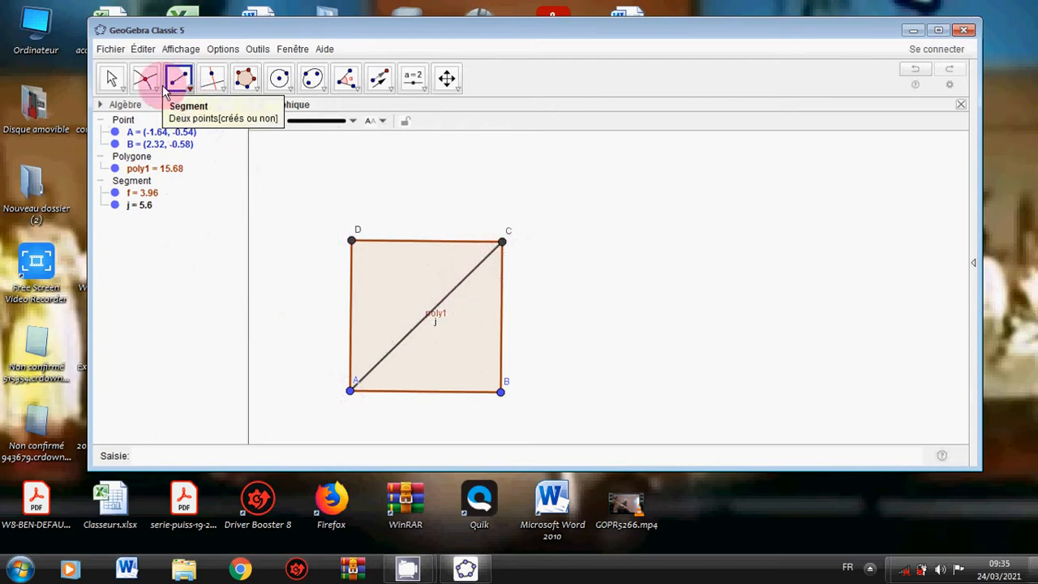
Step: Create the midpoints of side BC and of diagonal AC
{"action": "left_click", "coordinate": [160, 88]}
{"action": "left_click", "coordinate": [154, 236]}
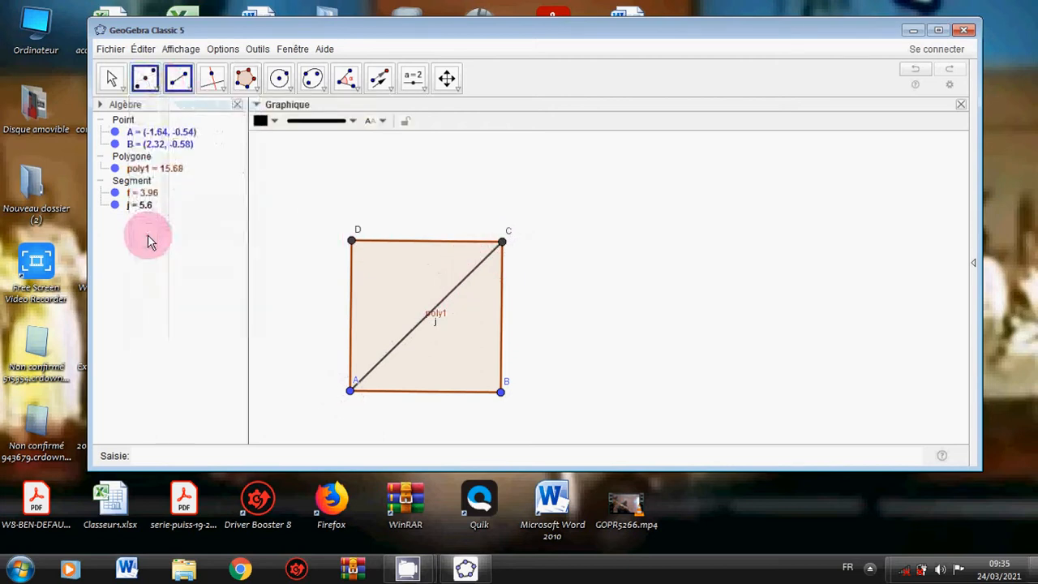
{"action": "left_click", "coordinate": [503, 354]}
{"action": "left_click", "coordinate": [412, 338]}
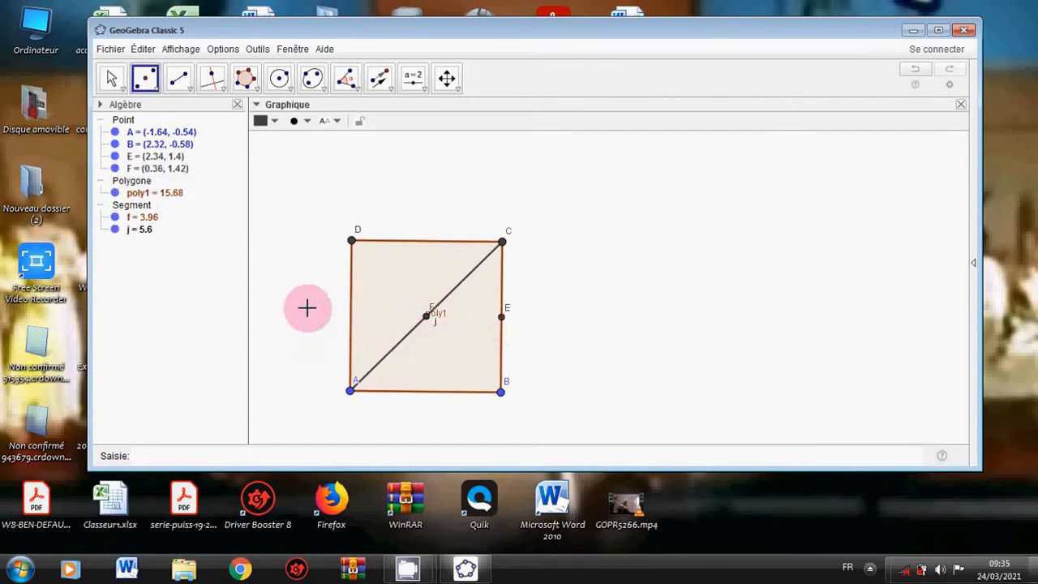
Step: Draw a segment from vertex A to the midpoint of side BC
{"action": "left_click", "coordinate": [177, 79]}
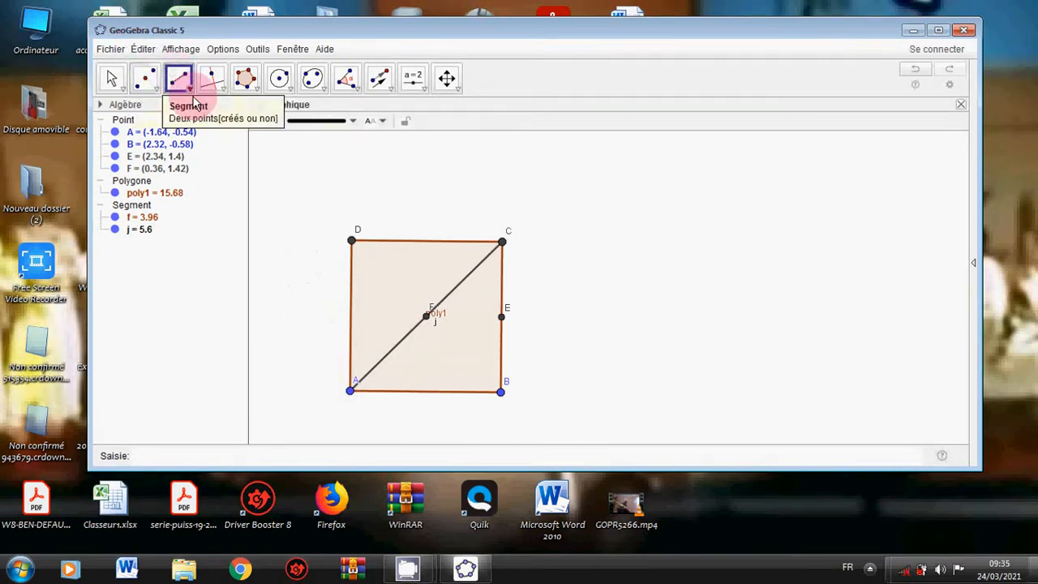
{"action": "left_click", "coordinate": [351, 392]}
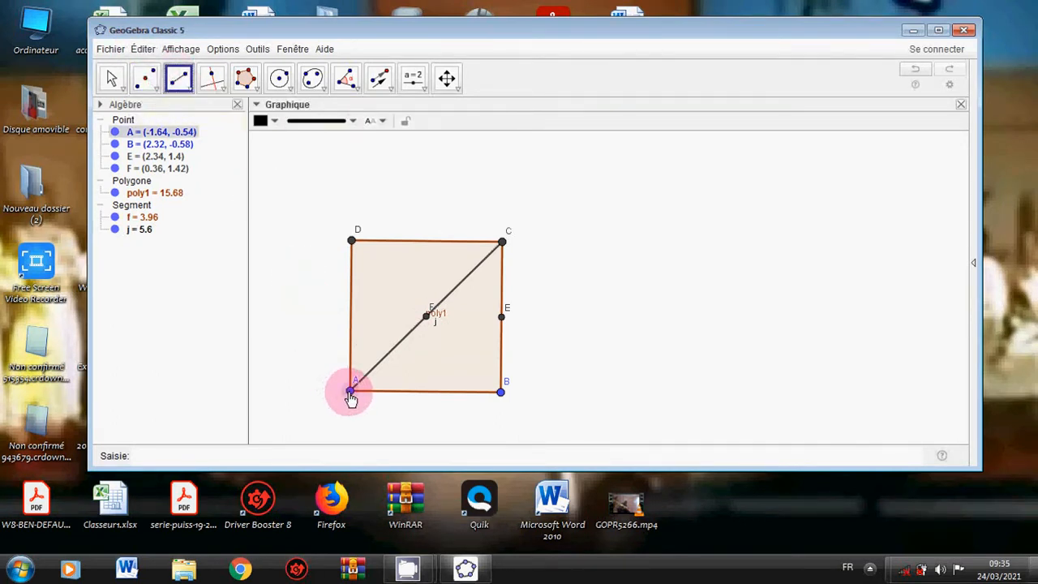
{"action": "left_click", "coordinate": [502, 322]}
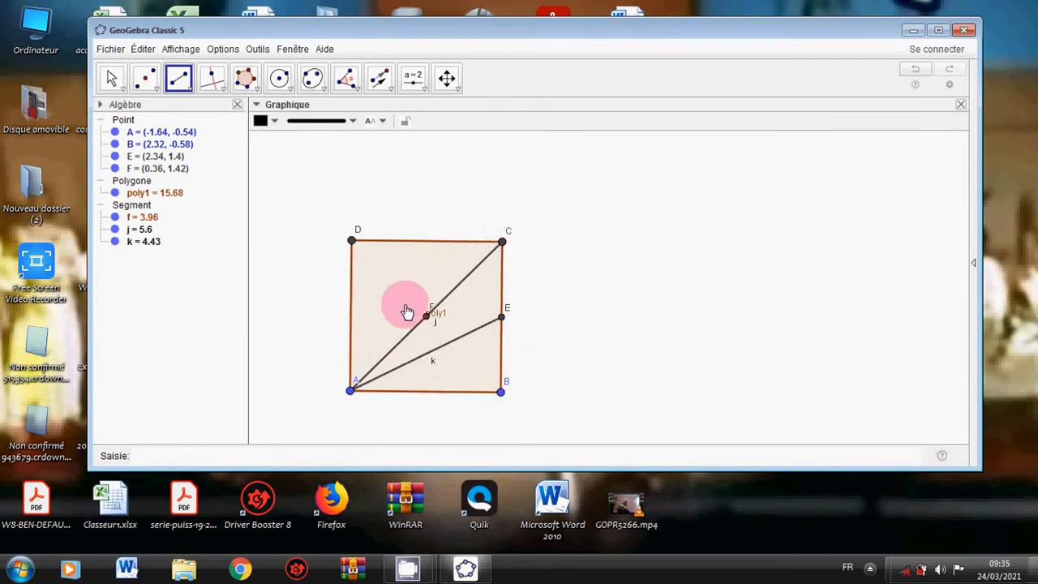
{"action": "left_click", "coordinate": [283, 87]}
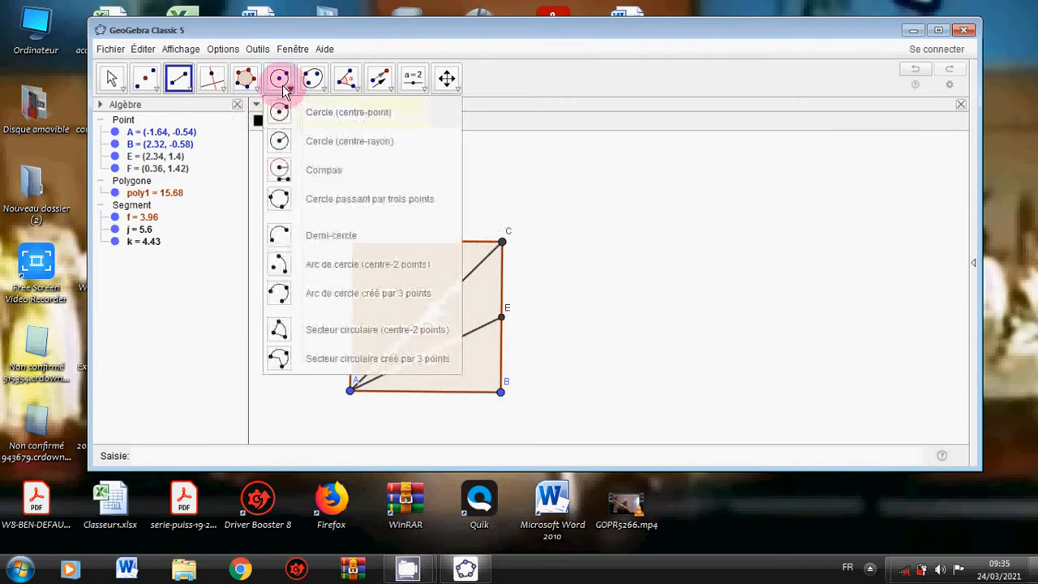
{"action": "left_click", "coordinate": [277, 142]}
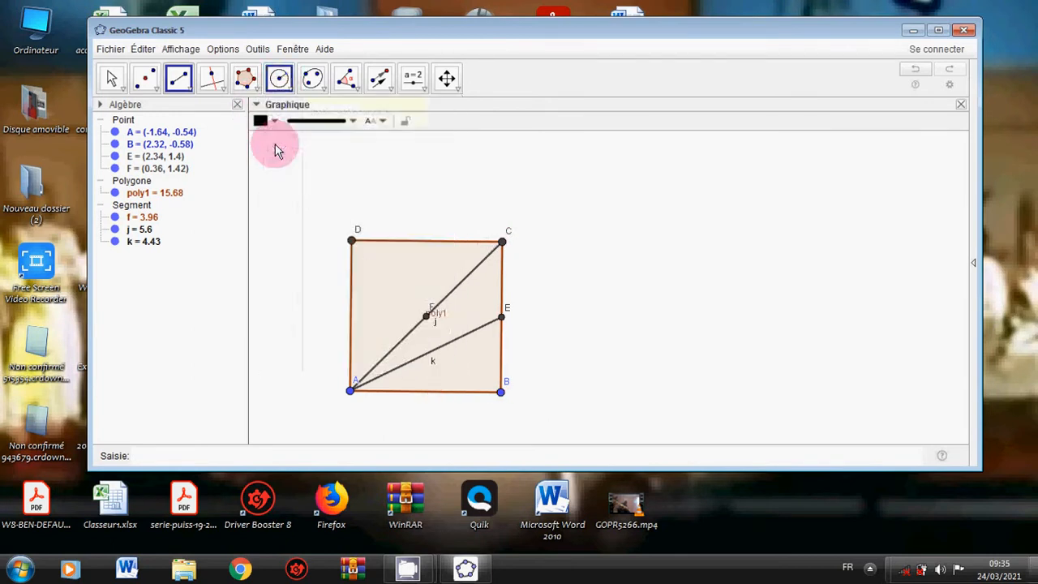
{"action": "left_click", "coordinate": [350, 393]}
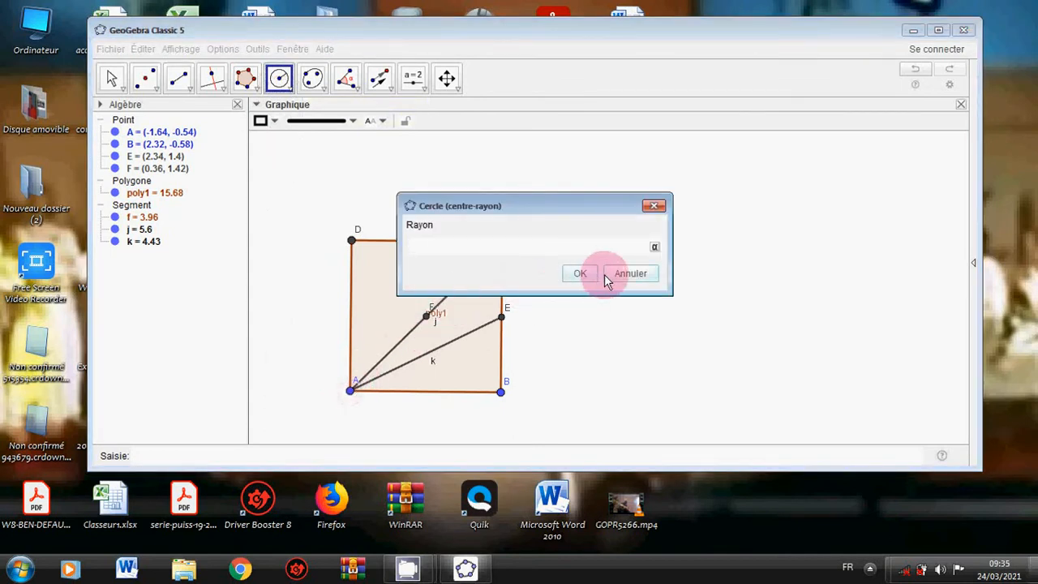
{"action": "left_click", "coordinate": [630, 274]}
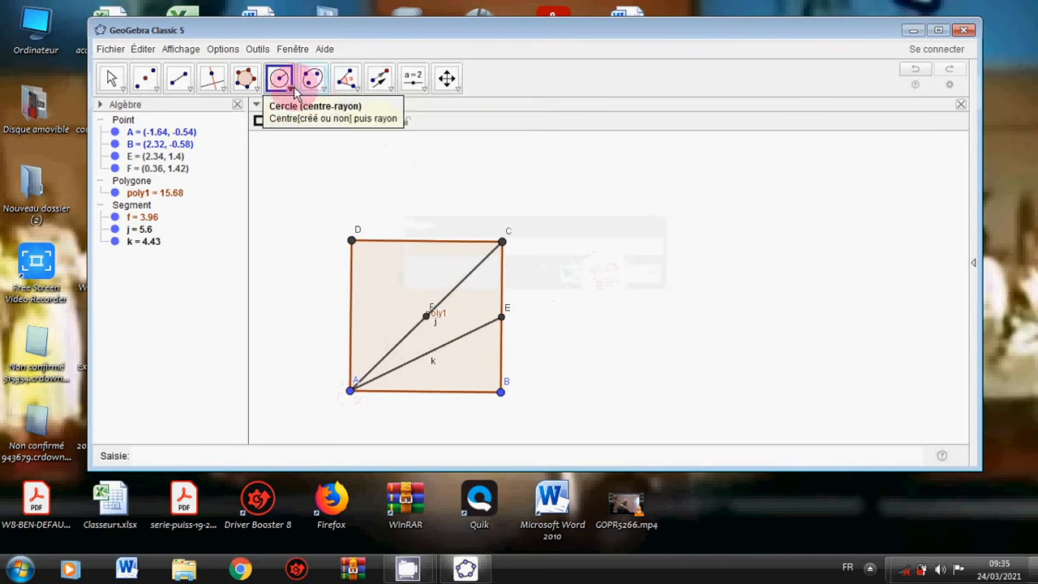
Step: Draw a circle centred at vertex A passing through the midpoint of diagonal AC
{"action": "left_click", "coordinate": [295, 91]}
{"action": "left_click", "coordinate": [282, 109]}
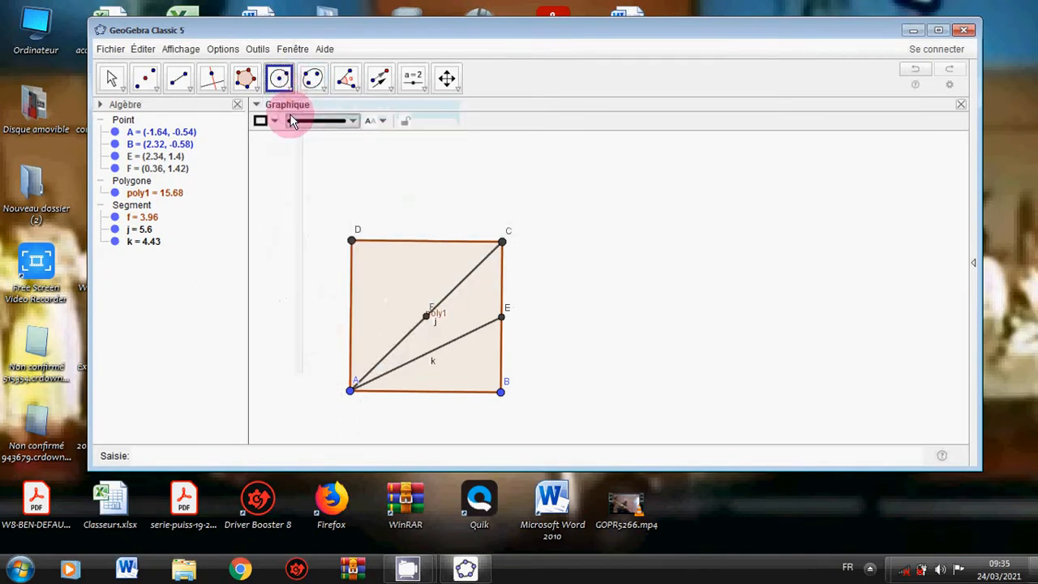
{"action": "left_click", "coordinate": [350, 392]}
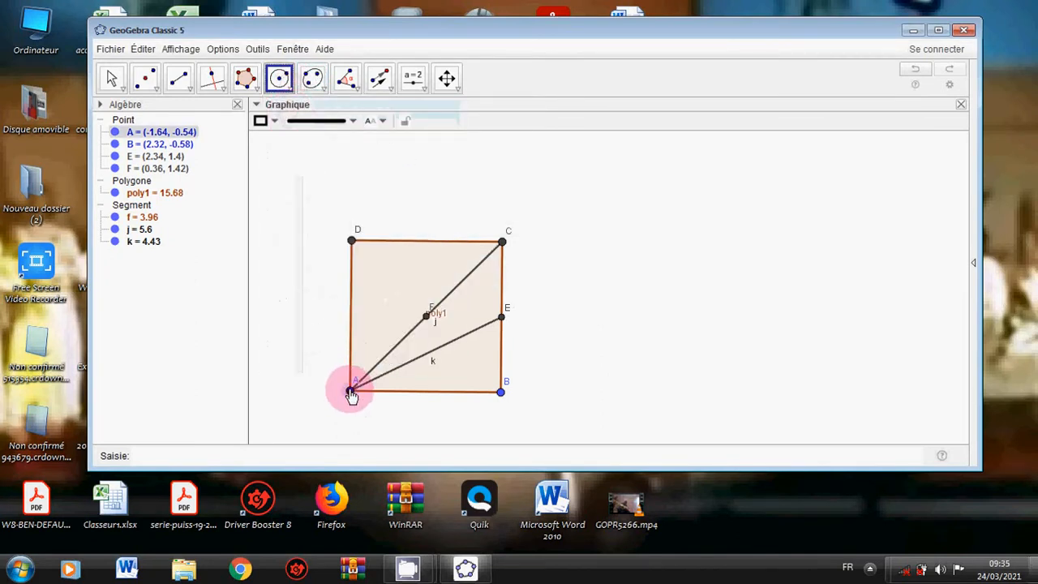
{"action": "left_click", "coordinate": [429, 321]}
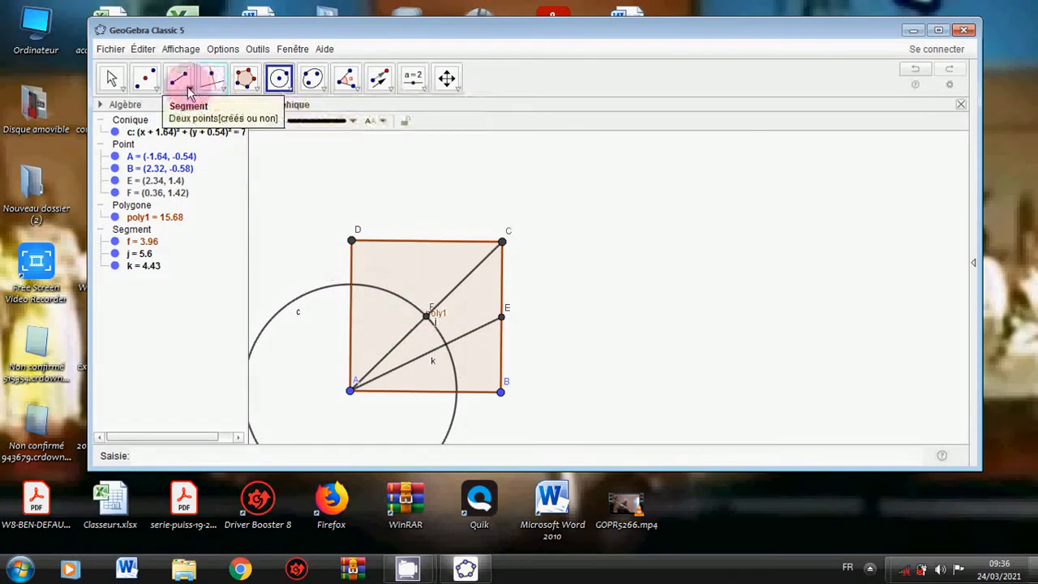
Step: Mark the intersection of the circle with segment AE, and hide the circle, both midpoints and segments f, j and k
{"action": "left_click", "coordinate": [151, 88]}
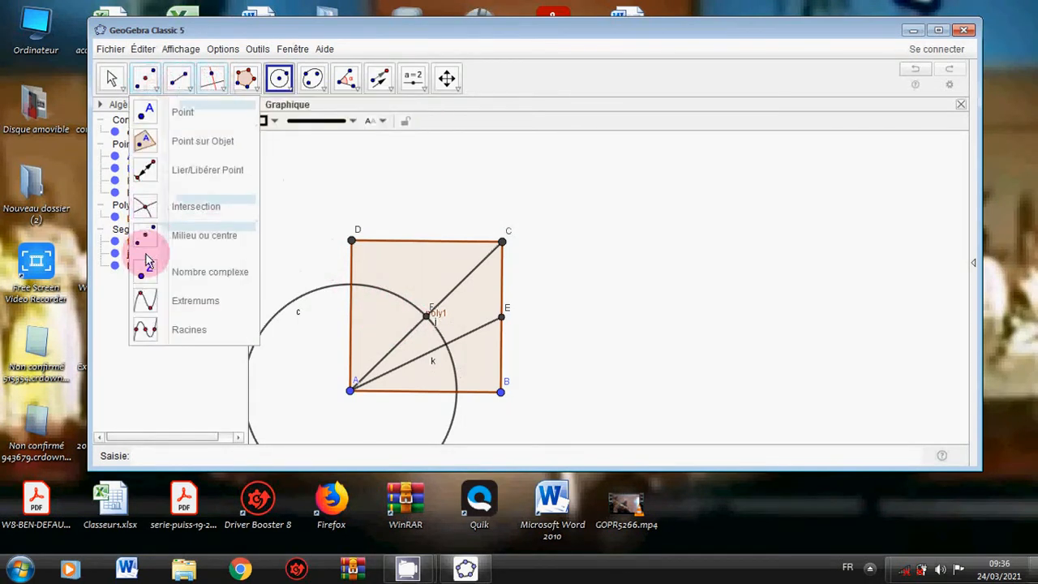
{"action": "left_click", "coordinate": [176, 207]}
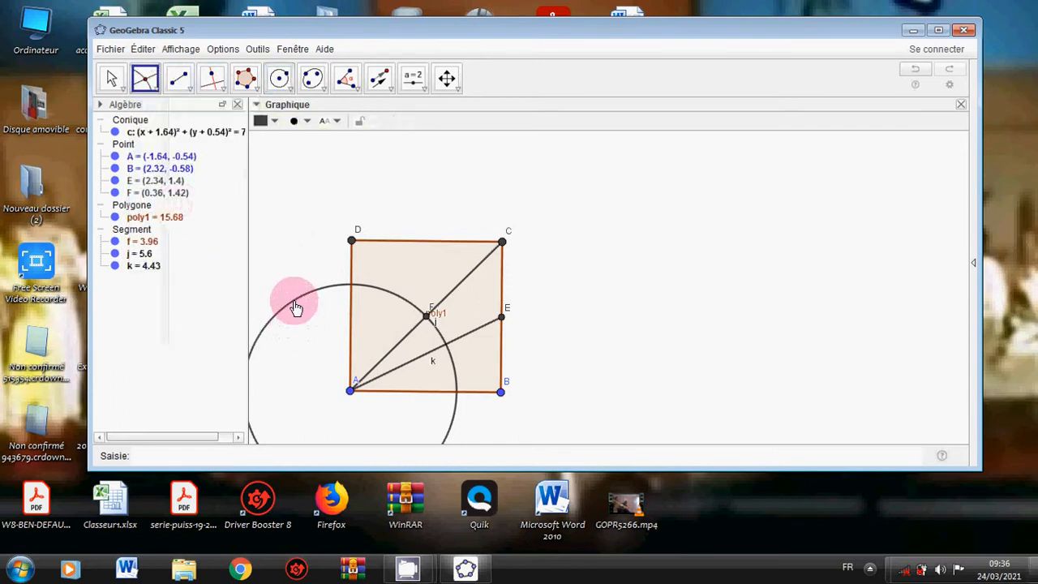
{"action": "left_click", "coordinate": [296, 308]}
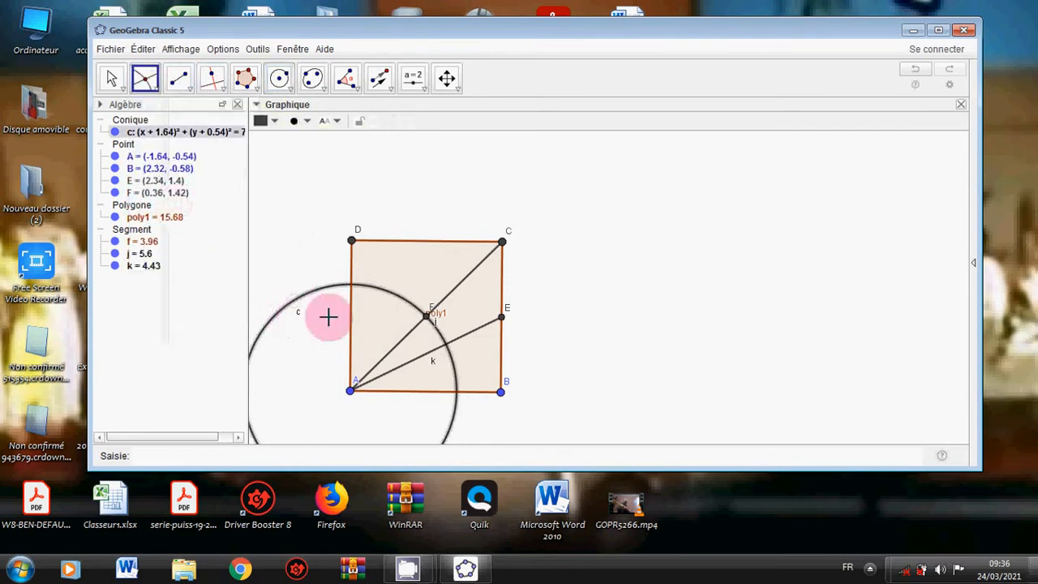
{"action": "left_click", "coordinate": [414, 367]}
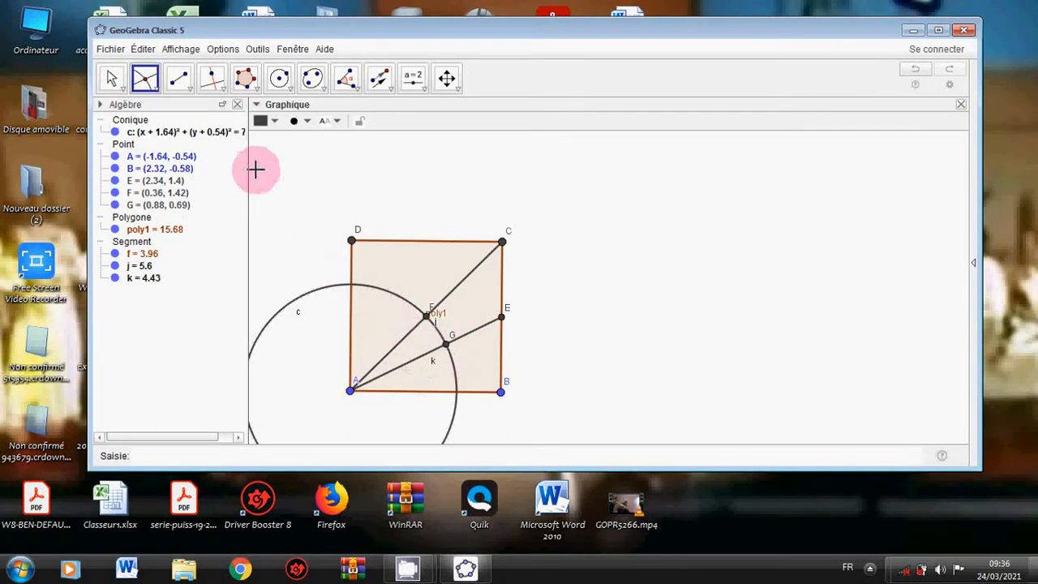
{"action": "left_click", "coordinate": [115, 133]}
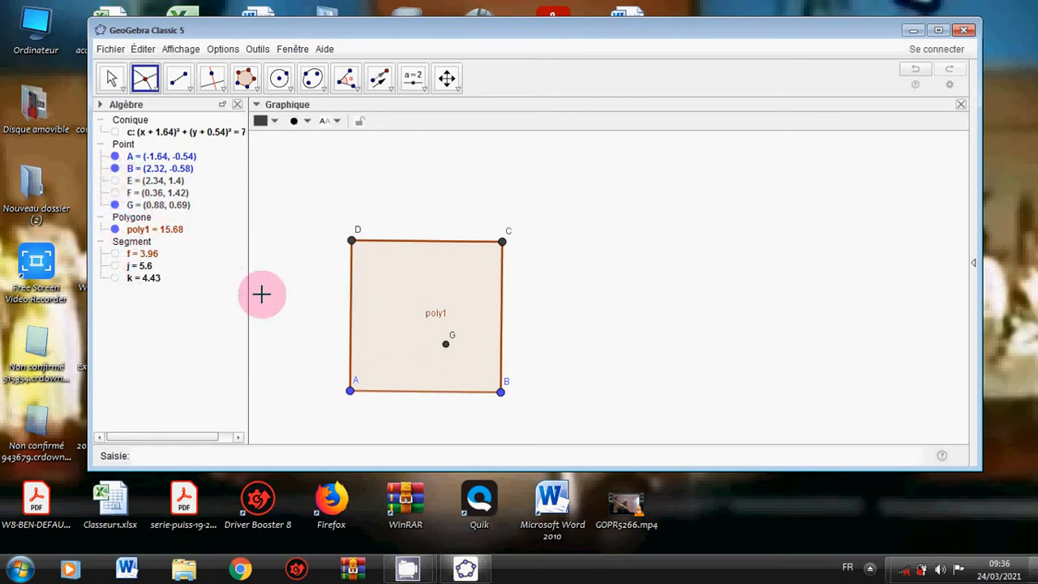
{"action": "left_click", "coordinate": [183, 87]}
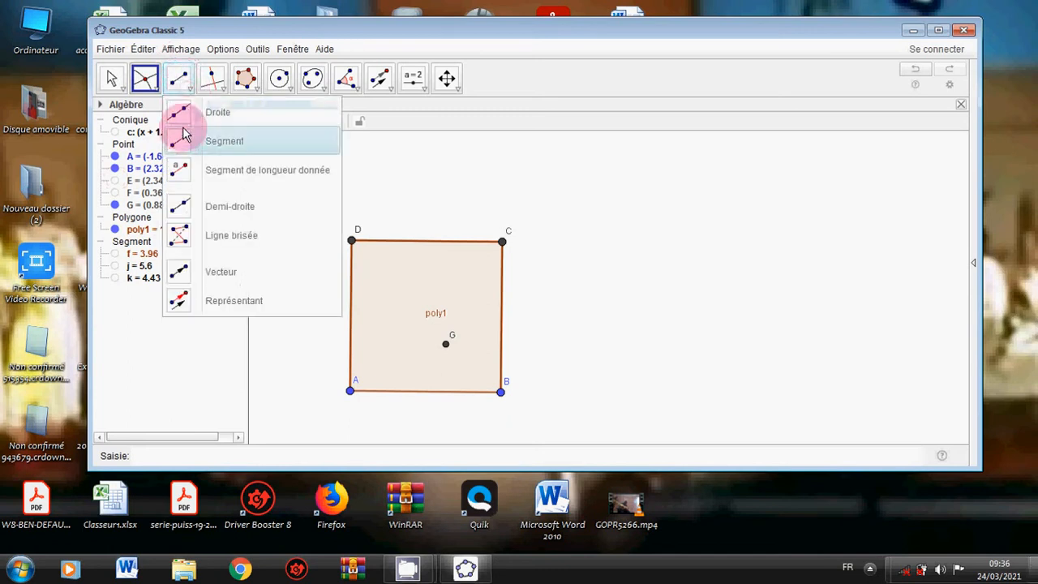
{"action": "left_click", "coordinate": [183, 269]}
{"action": "left_click", "coordinate": [336, 375]}
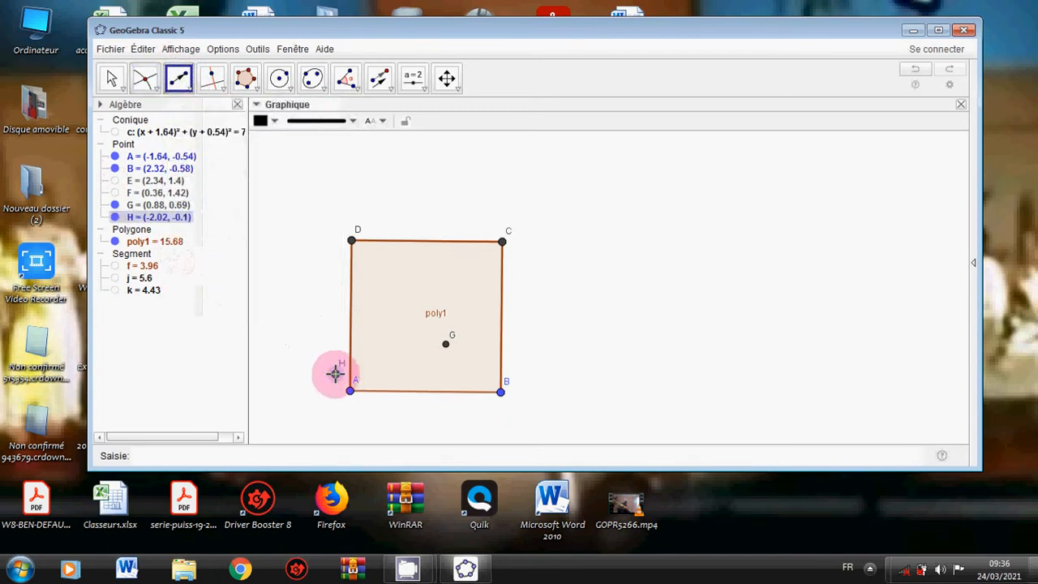
{"action": "left_click", "coordinate": [330, 394]}
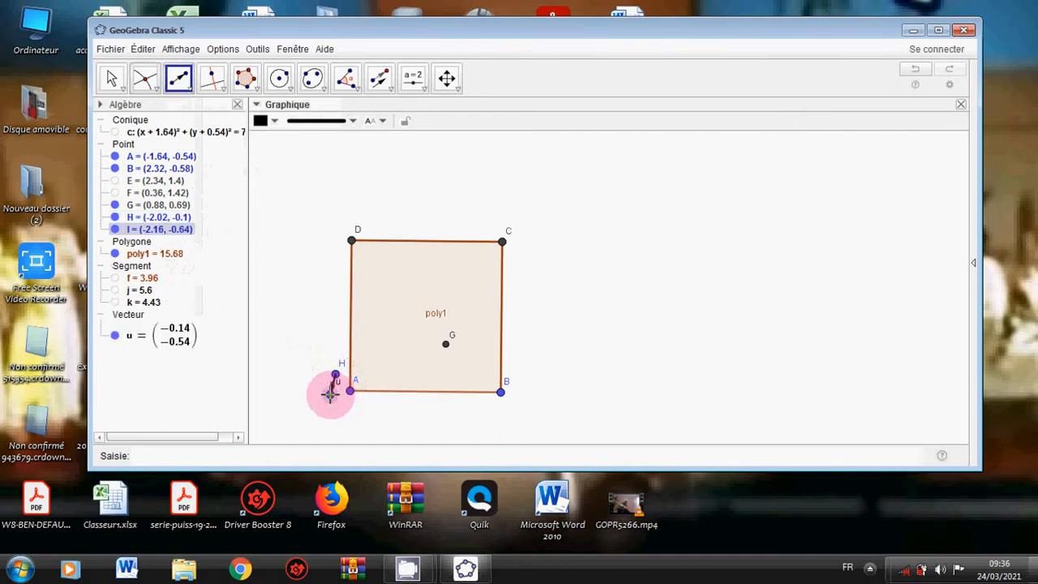
{"action": "key", "text": "Escape"}
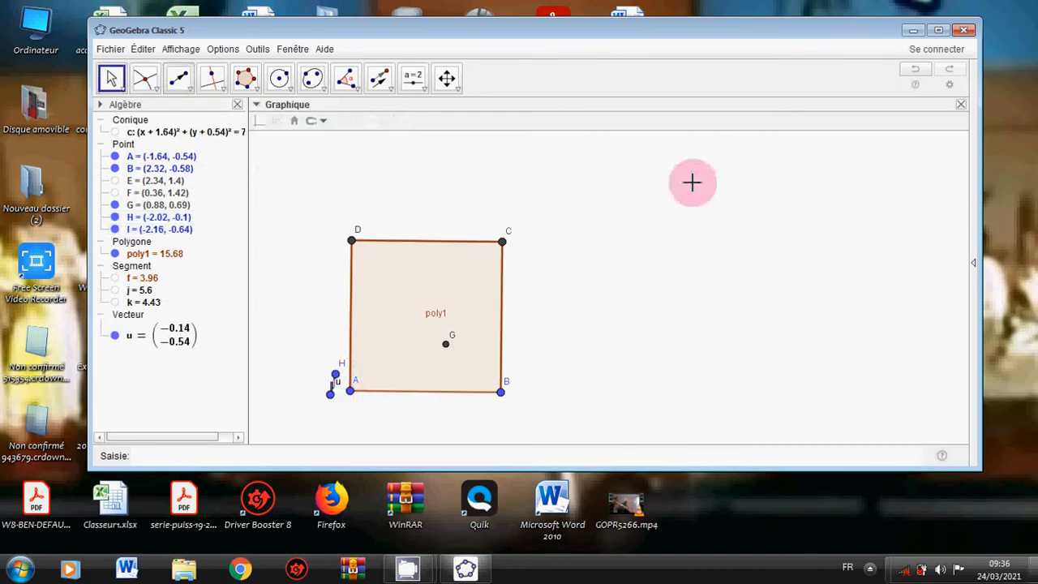
{"action": "left_click", "coordinate": [907, 75]}
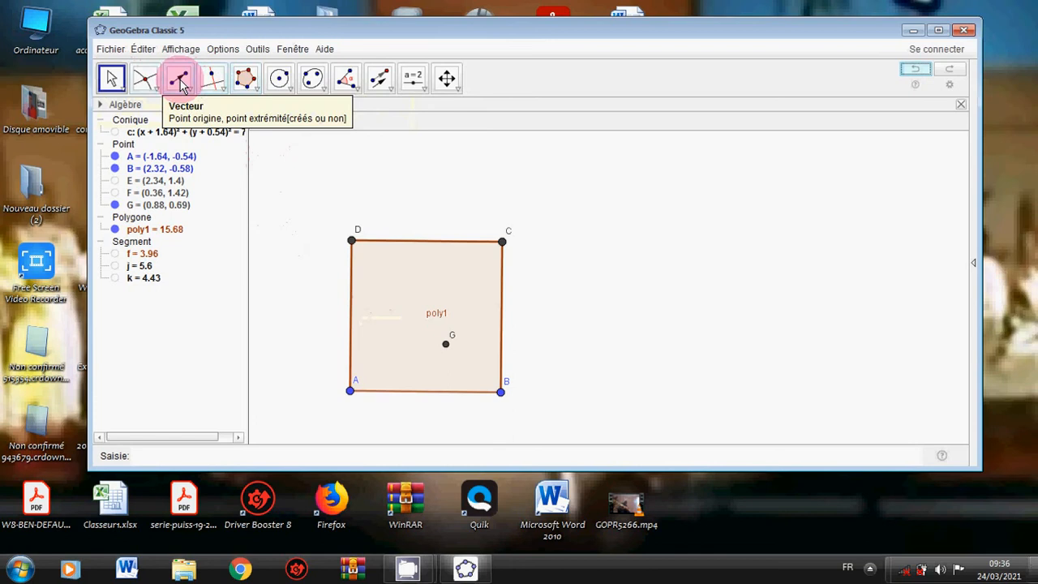
Step: Draw a vector from vertex A to the interior point G
{"action": "left_click", "coordinate": [180, 81]}
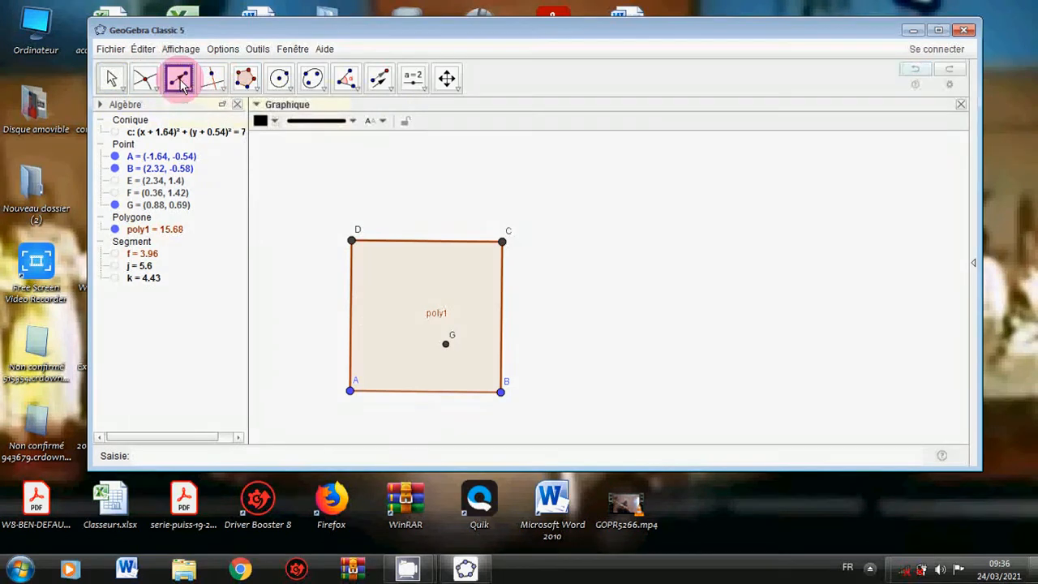
{"action": "left_click", "coordinate": [351, 392]}
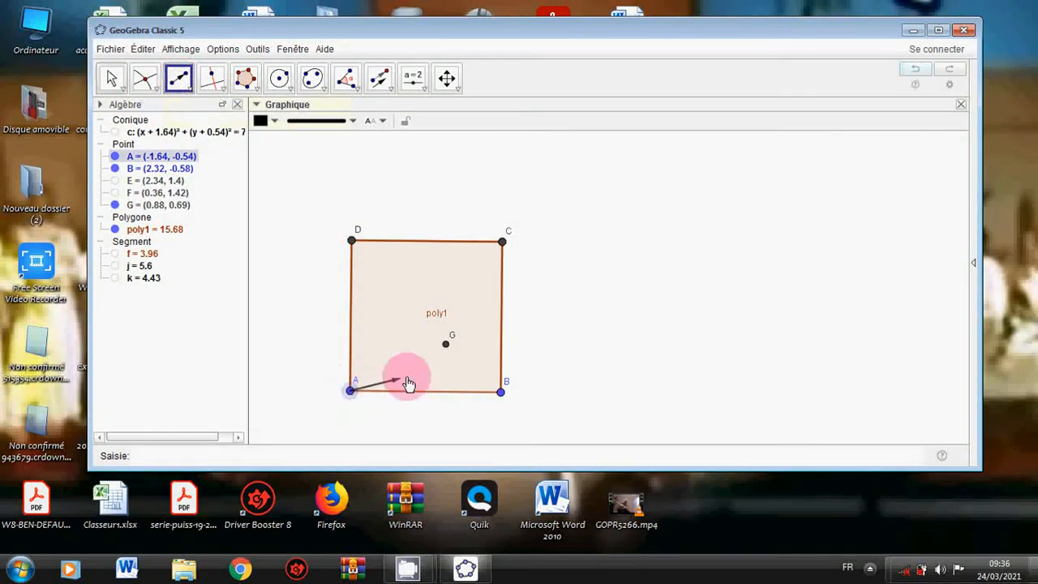
{"action": "left_click", "coordinate": [446, 349]}
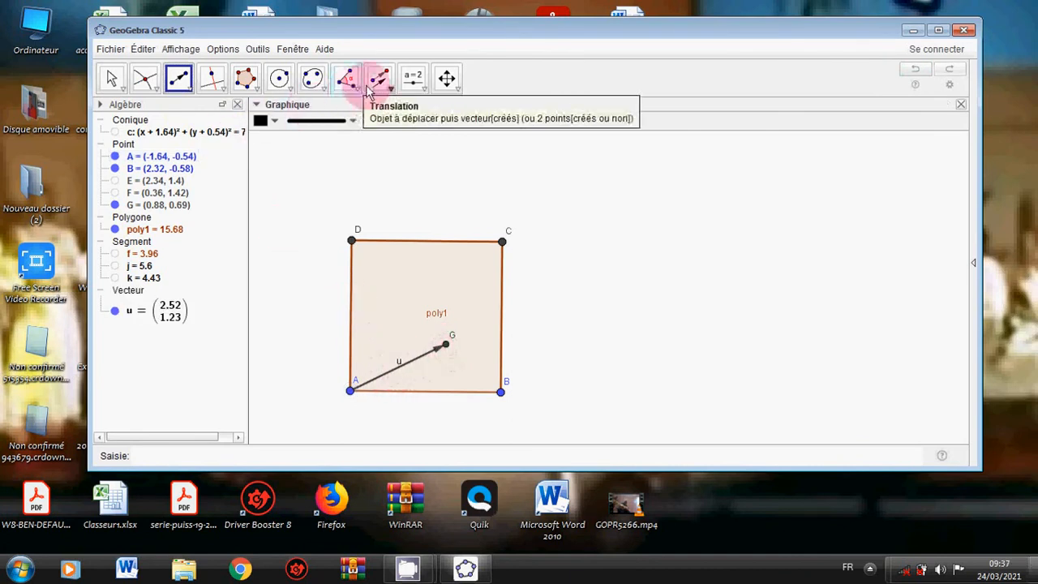
Step: Translate the square ABCD by the vector from A to G
{"action": "left_click_drag", "start_coordinate": [375, 85], "coordinate": [411, 226]}
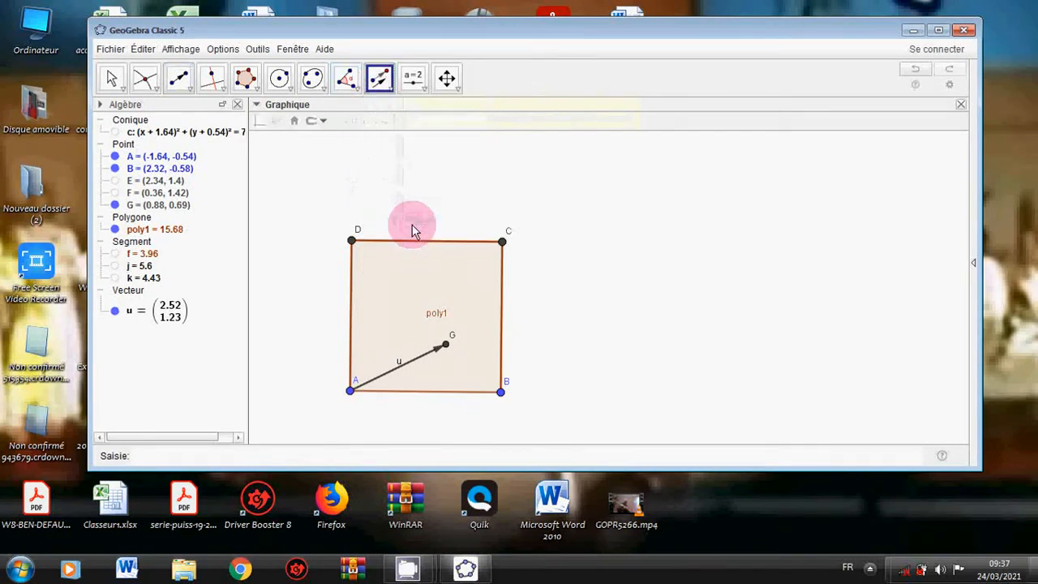
{"action": "left_click", "coordinate": [398, 274]}
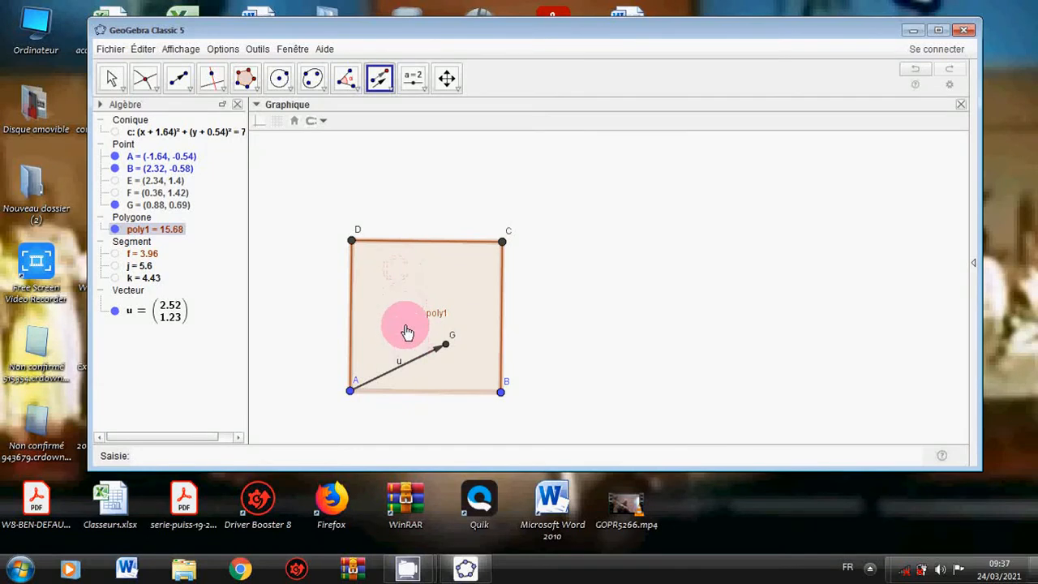
{"action": "left_click", "coordinate": [425, 362]}
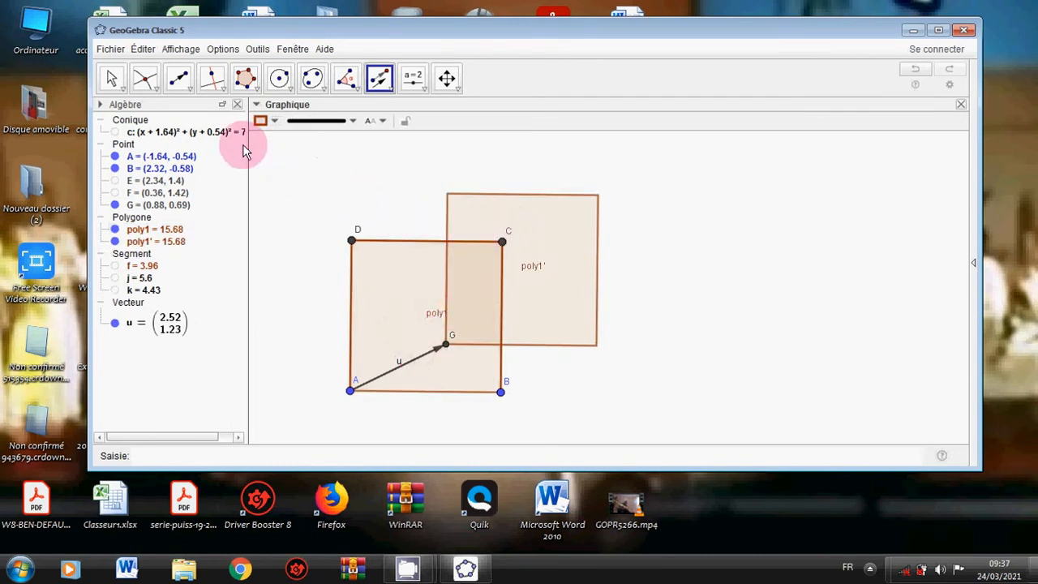
Step: Connect vertices D, C, B and A to the matching corners of the translated square with segments, and hide vector u
{"action": "left_click", "coordinate": [188, 91]}
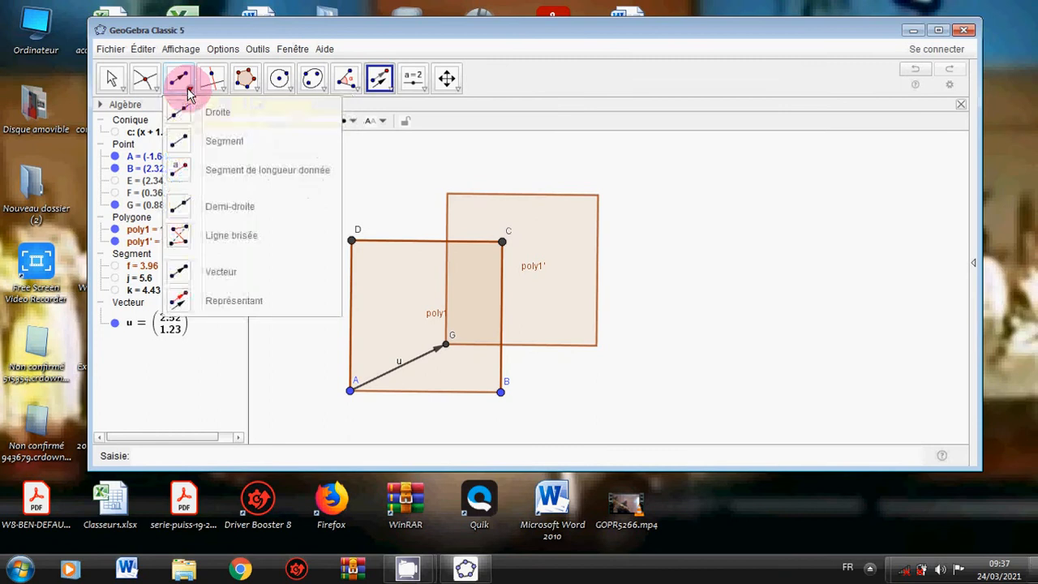
{"action": "left_click", "coordinate": [183, 141]}
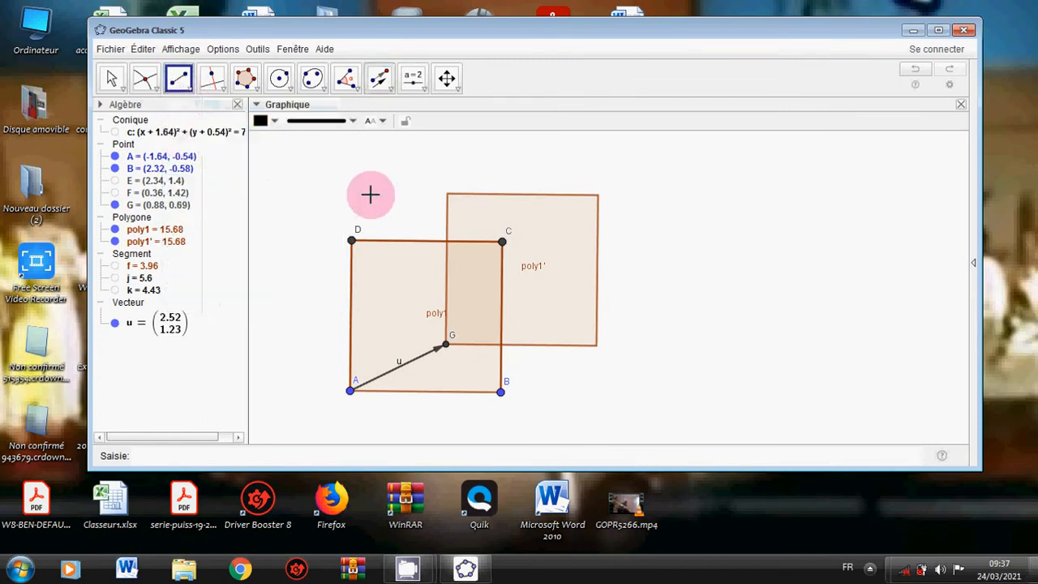
{"action": "left_click_drag", "start_coordinate": [353, 243], "coordinate": [452, 201]}
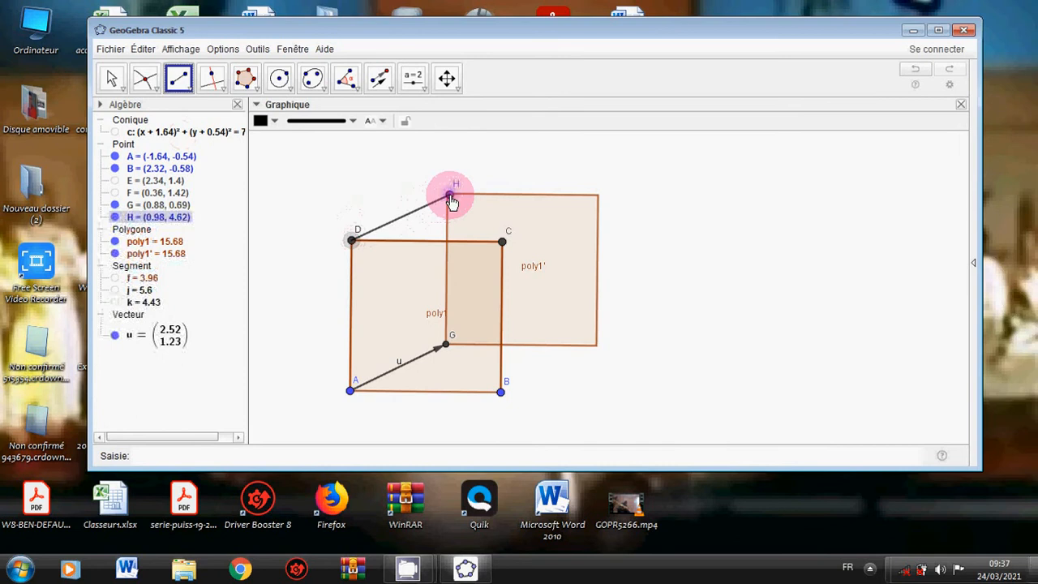
{"action": "left_click", "coordinate": [501, 244]}
{"action": "left_click_drag", "start_coordinate": [503, 247], "coordinate": [597, 203]}
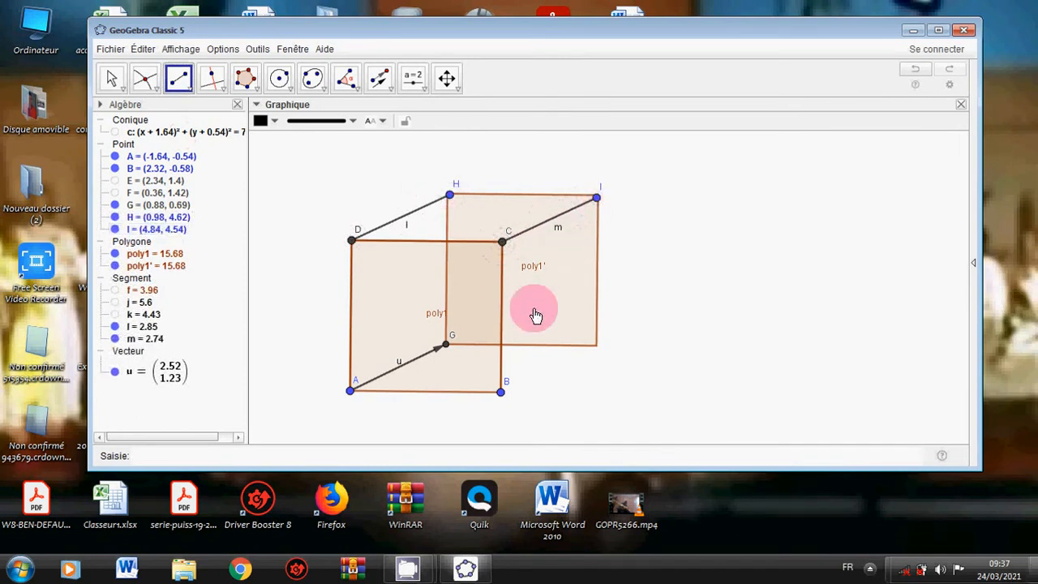
{"action": "left_click_drag", "start_coordinate": [503, 398], "coordinate": [597, 352]}
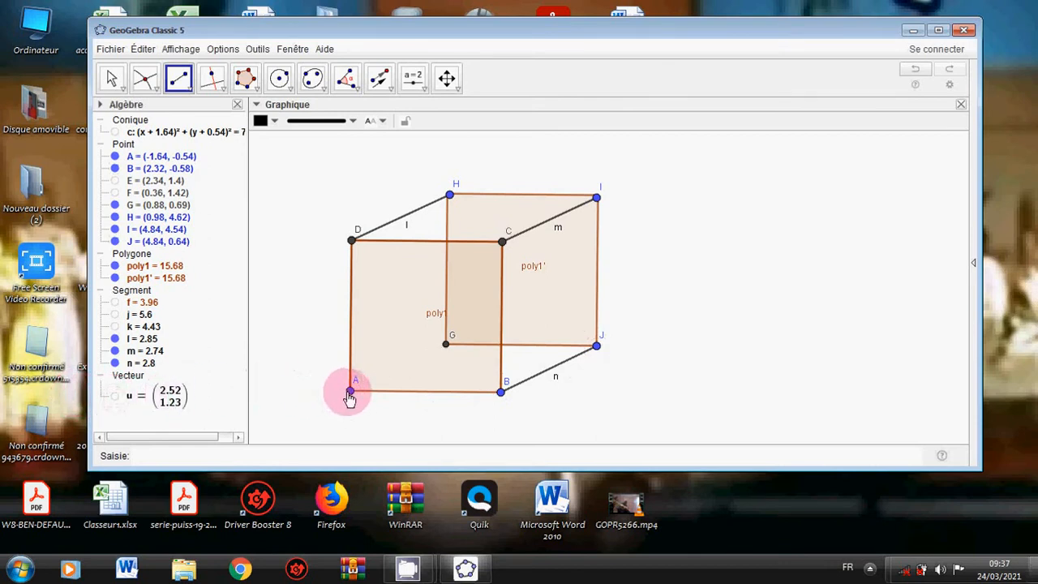
{"action": "left_click_drag", "start_coordinate": [350, 390], "coordinate": [446, 346]}
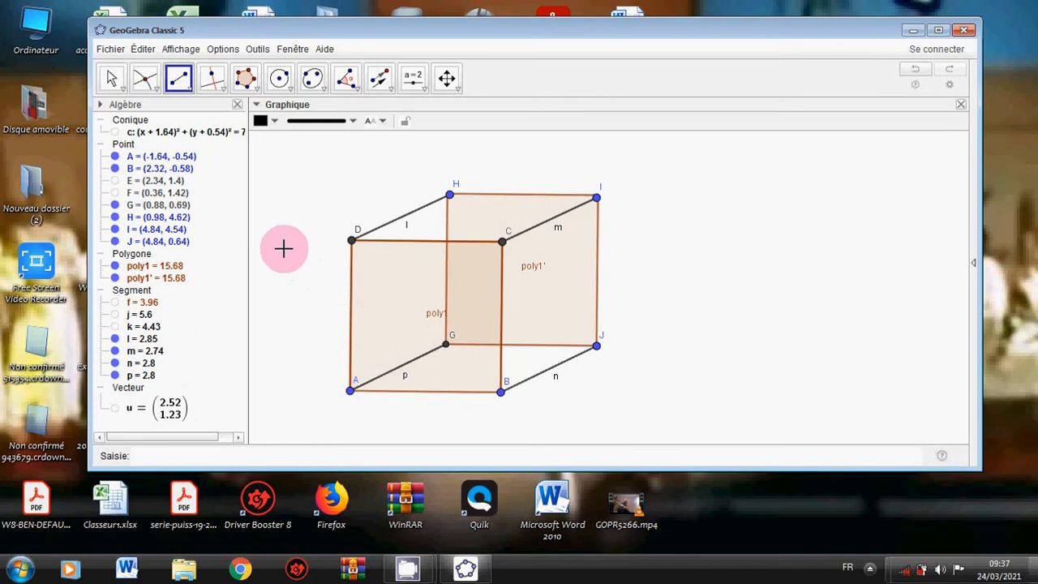
Step: Change the line style of the segment between A and G to dashed
{"action": "left_click", "coordinate": [309, 125]}
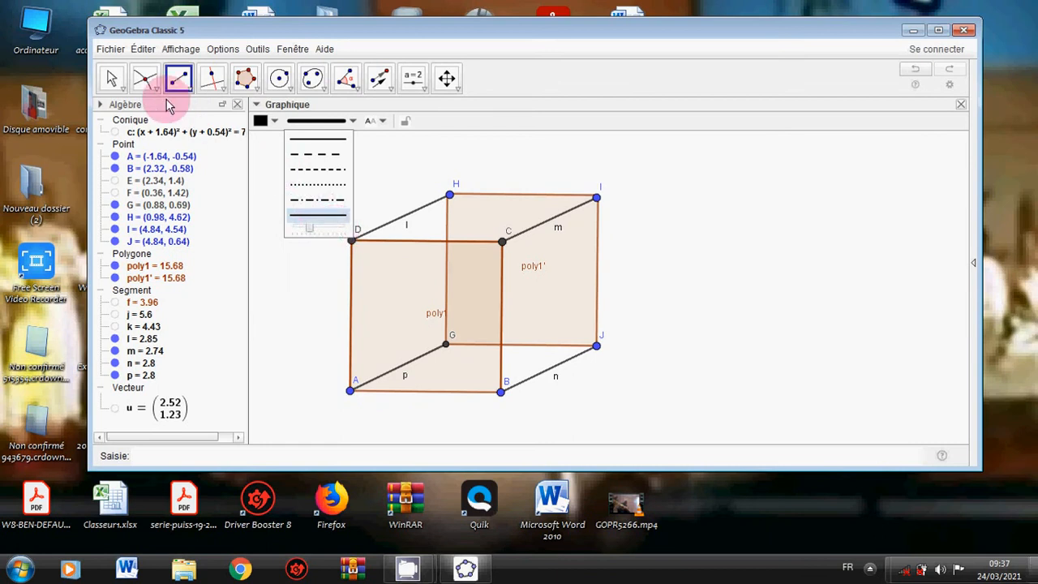
{"action": "left_click", "coordinate": [119, 78]}
{"action": "mouse_move", "coordinate": [144, 78]}
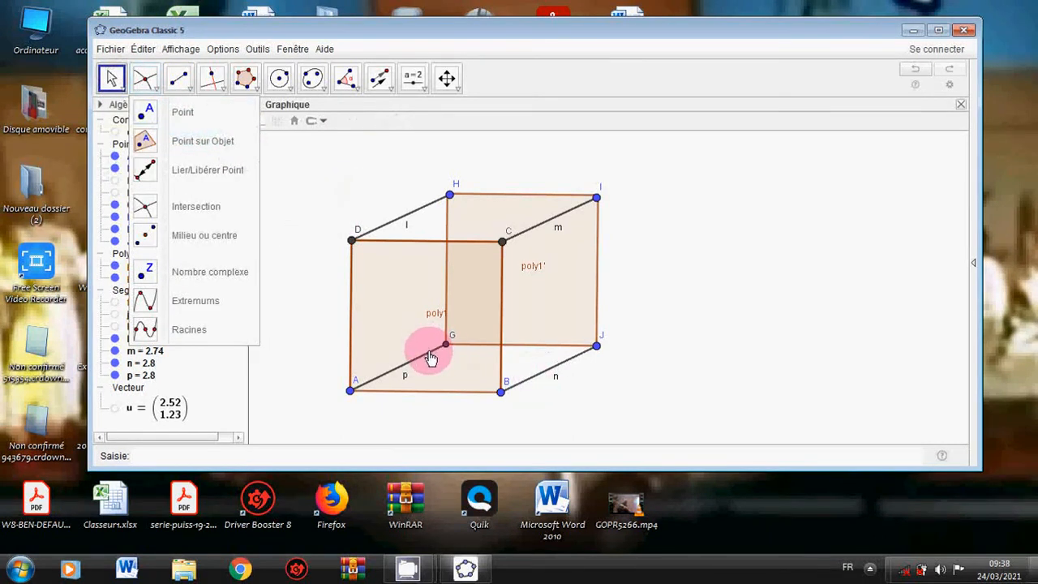
{"action": "left_click", "coordinate": [430, 355]}
{"action": "left_click", "coordinate": [339, 126]}
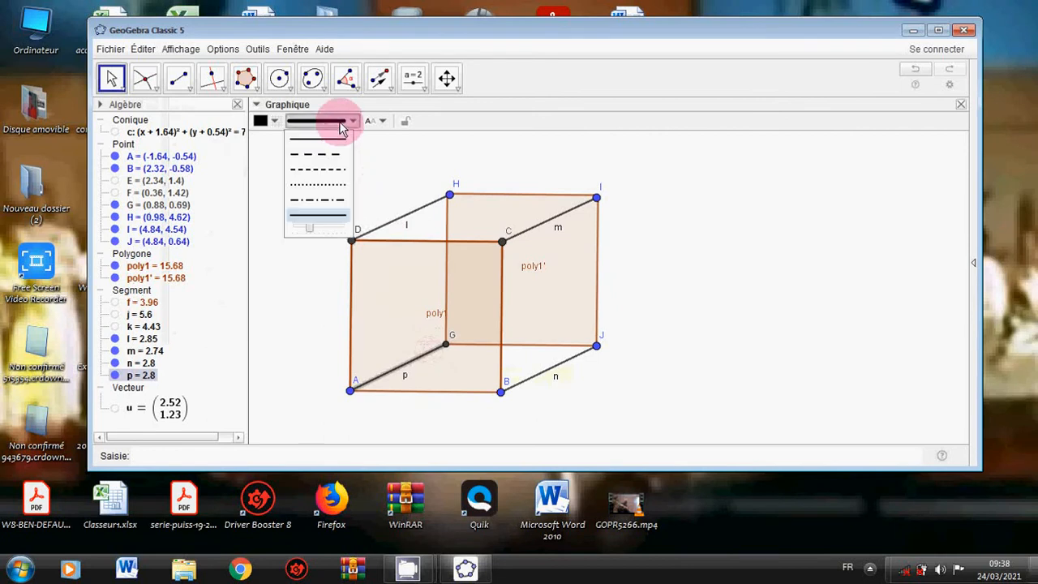
{"action": "left_click", "coordinate": [323, 156]}
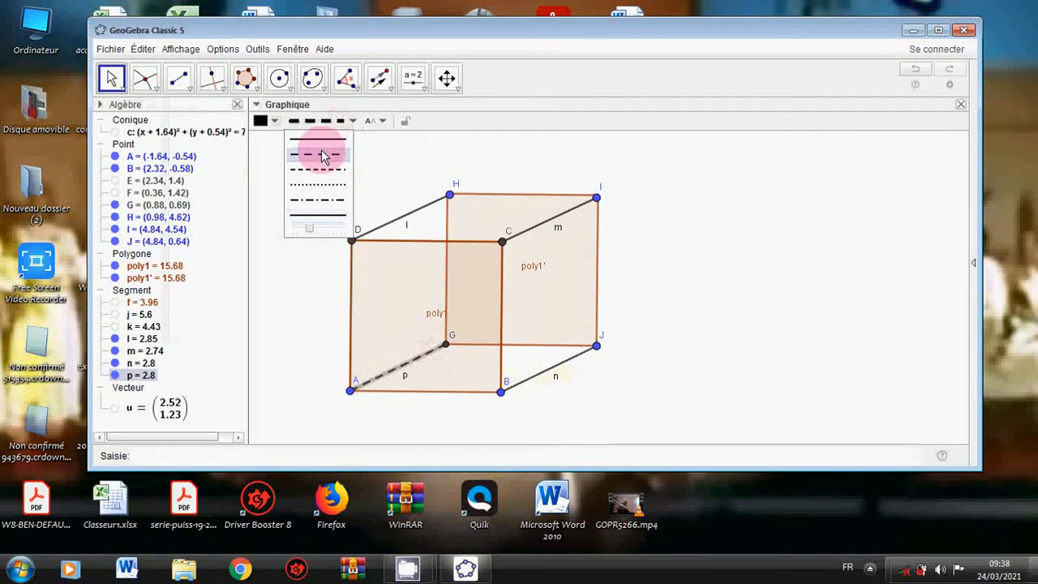
{"action": "left_click", "coordinate": [285, 262]}
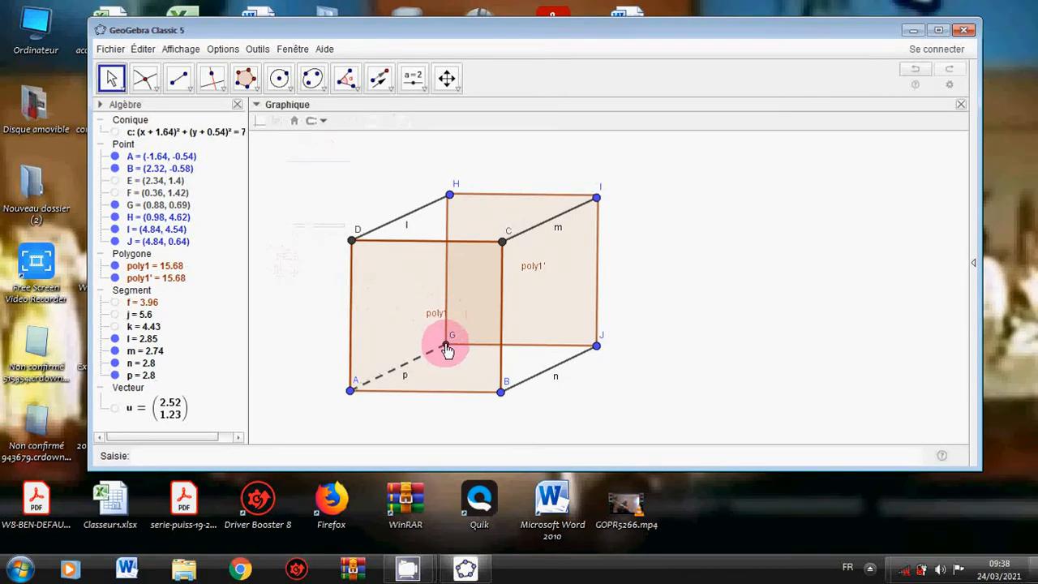
Step: Draw dashed segments from point G to H and from G to J for the hidden back edges
{"action": "left_click", "coordinate": [180, 81]}
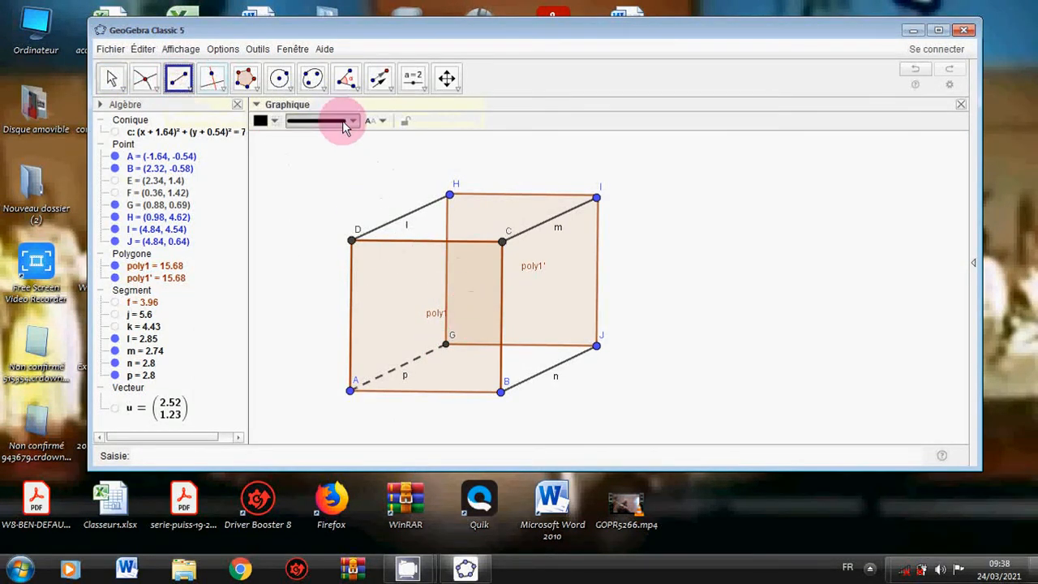
{"action": "left_click", "coordinate": [345, 124]}
{"action": "left_click", "coordinate": [324, 154]}
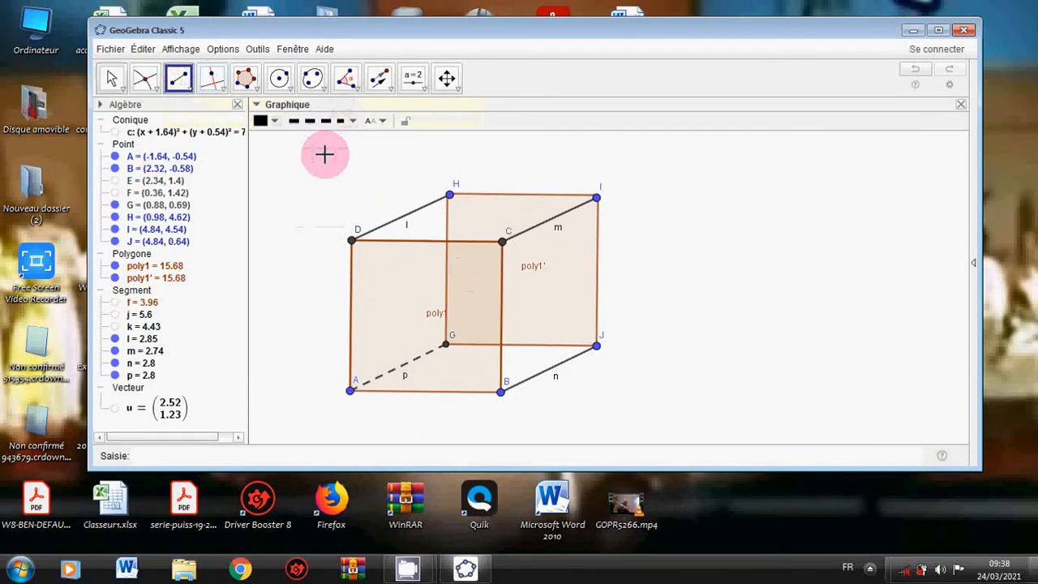
{"action": "left_click_drag", "start_coordinate": [448, 344], "coordinate": [451, 211]}
{"action": "left_click", "coordinate": [450, 210]}
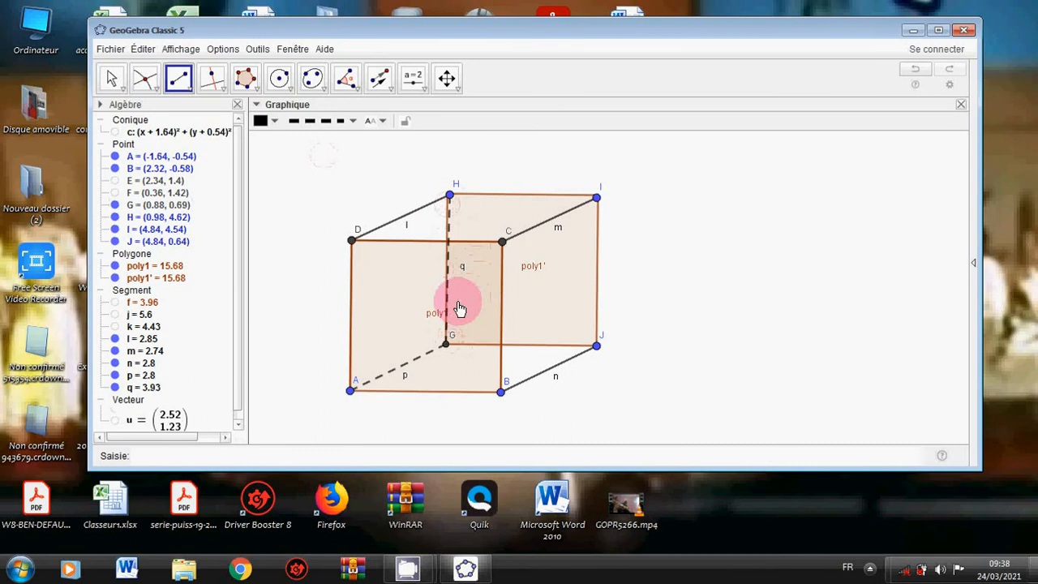
{"action": "left_click_drag", "start_coordinate": [449, 350], "coordinate": [597, 353]}
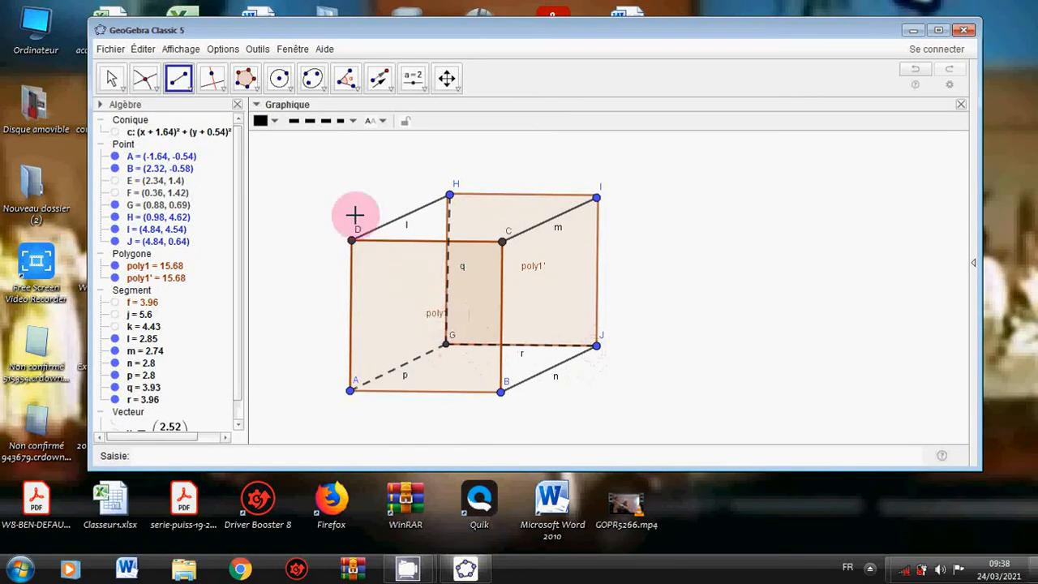
Step: Nudge point H onto the corner of the translated square, and hide the translated square poly1'
{"action": "left_click", "coordinate": [112, 79]}
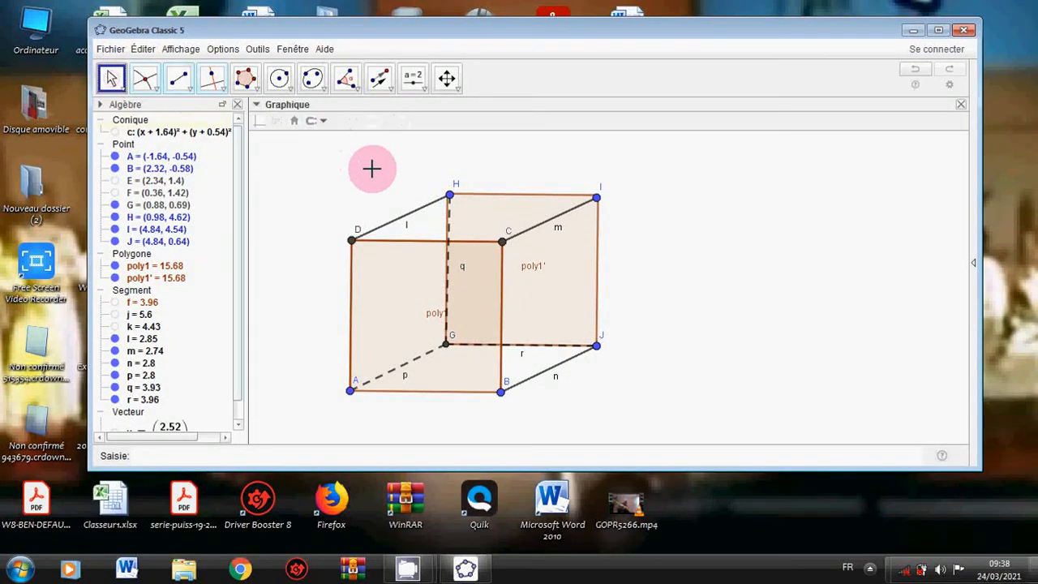
{"action": "left_click", "coordinate": [450, 198]}
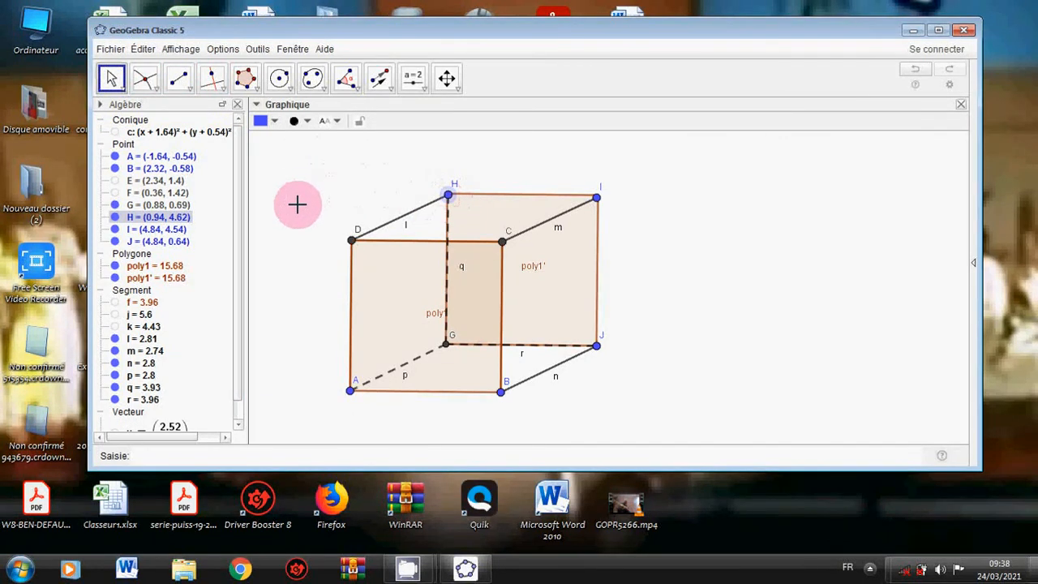
{"action": "left_click", "coordinate": [488, 204]}
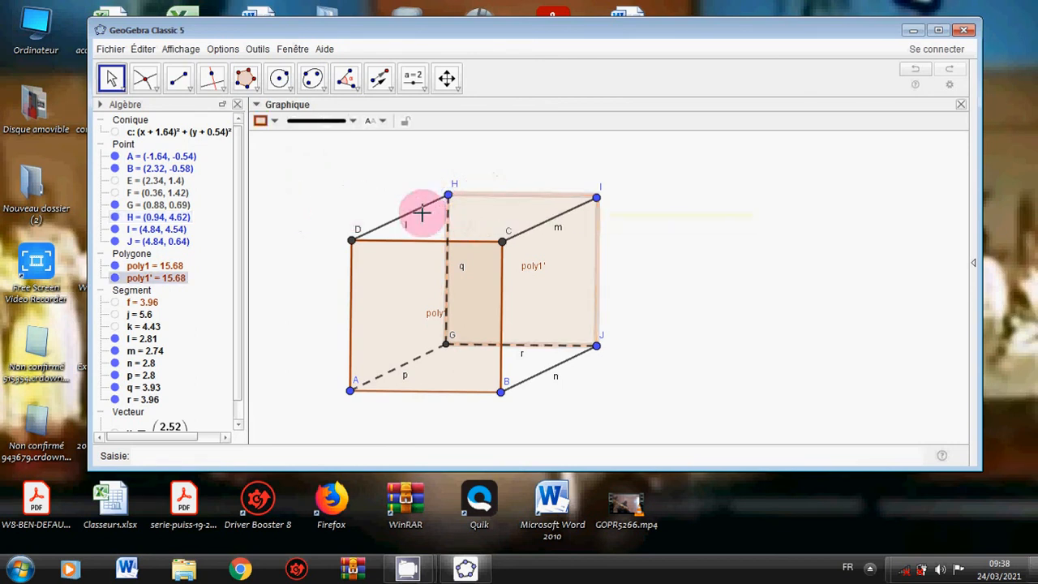
{"action": "left_click", "coordinate": [116, 278]}
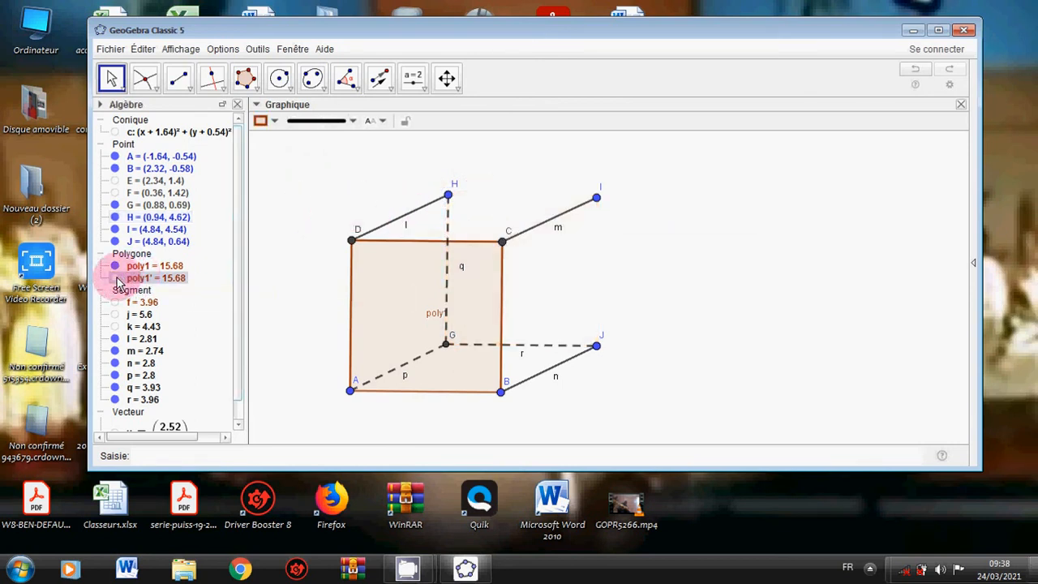
Step: Switch the segment line style back to solid and draw the edges from H to I and from I to J
{"action": "left_click", "coordinate": [179, 79]}
{"action": "left_click", "coordinate": [274, 131]}
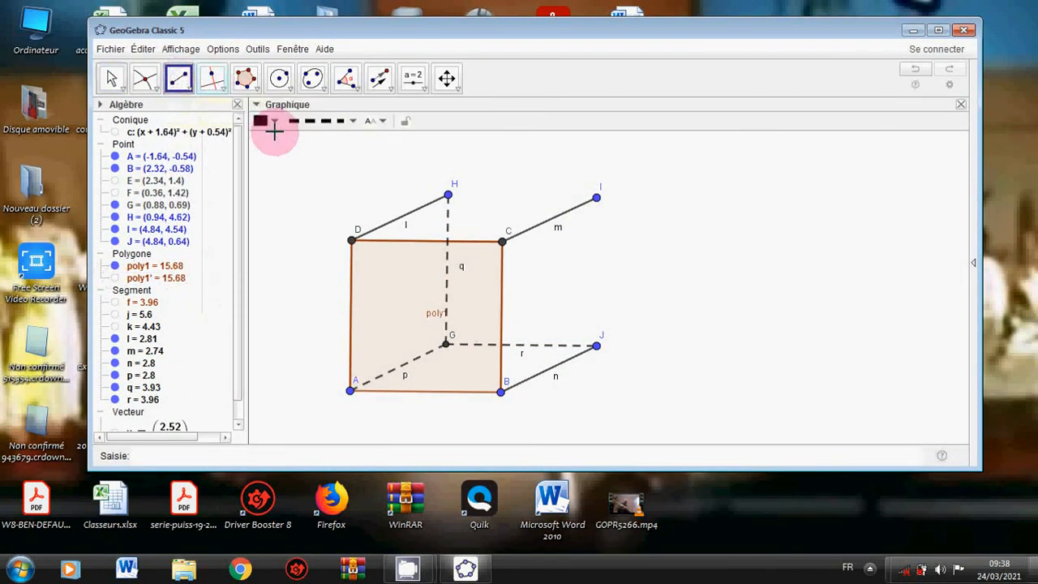
{"action": "left_click", "coordinate": [296, 132]}
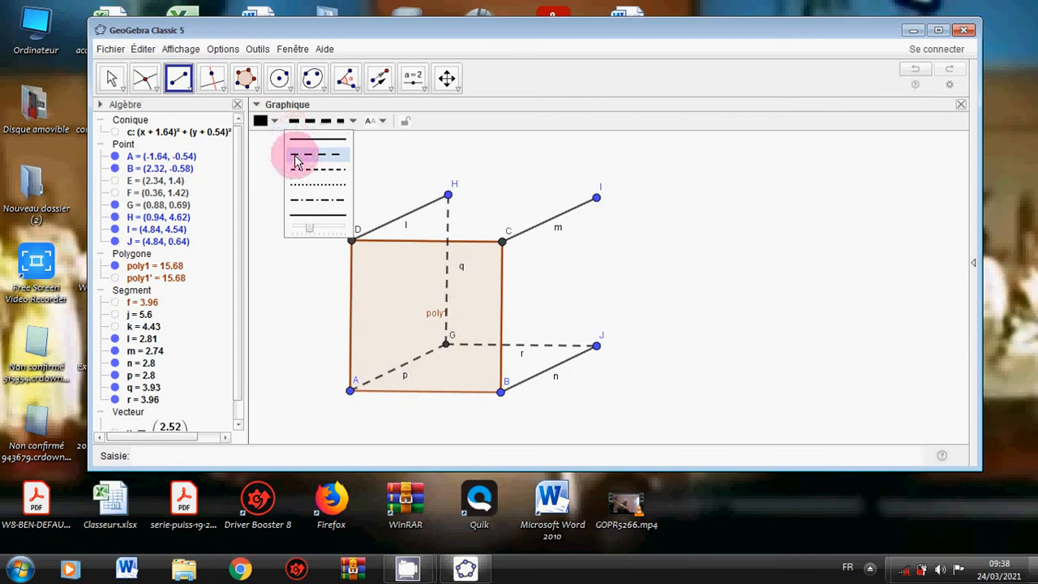
{"action": "left_click", "coordinate": [309, 211]}
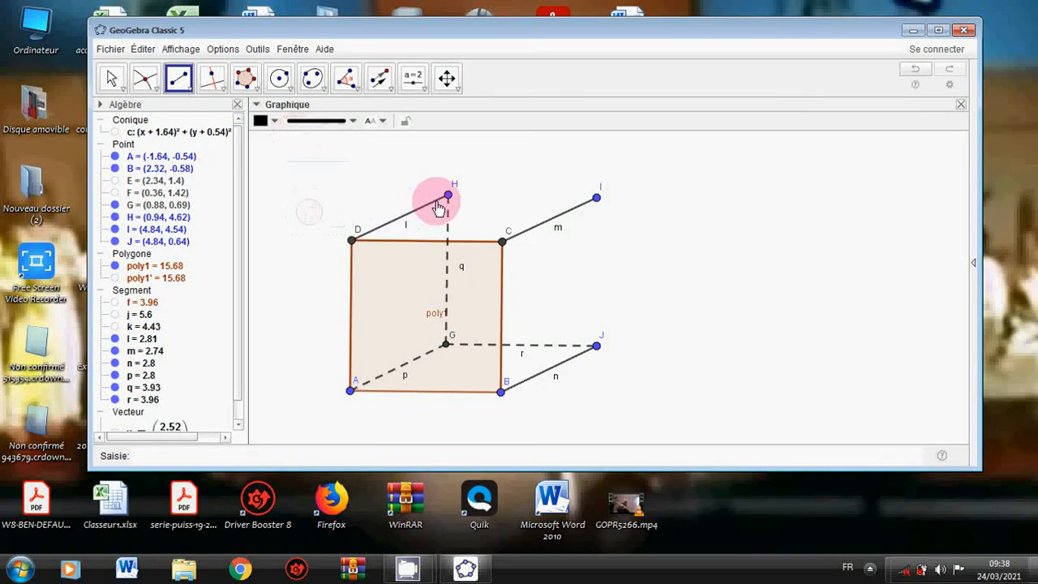
{"action": "mouse_move", "coordinate": [450, 201]}
{"action": "left_mouse_down"}
{"action": "mouse_move", "coordinate": [596, 204]}
{"action": "mouse_move", "coordinate": [576, 315]}
{"action": "mouse_move", "coordinate": [594, 357]}
{"action": "mouse_move", "coordinate": [597, 349]}
{"action": "left_mouse_up"}
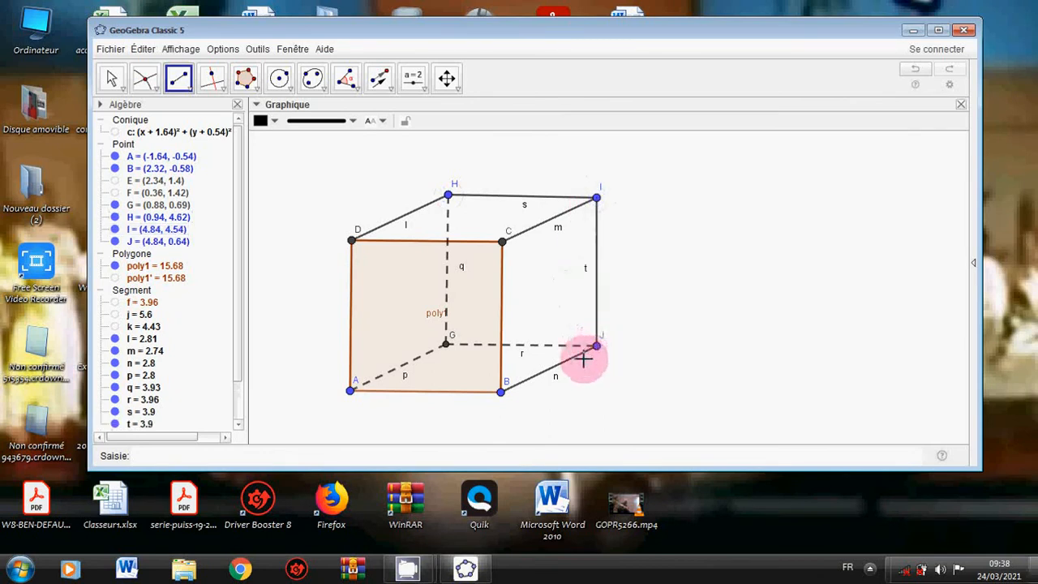